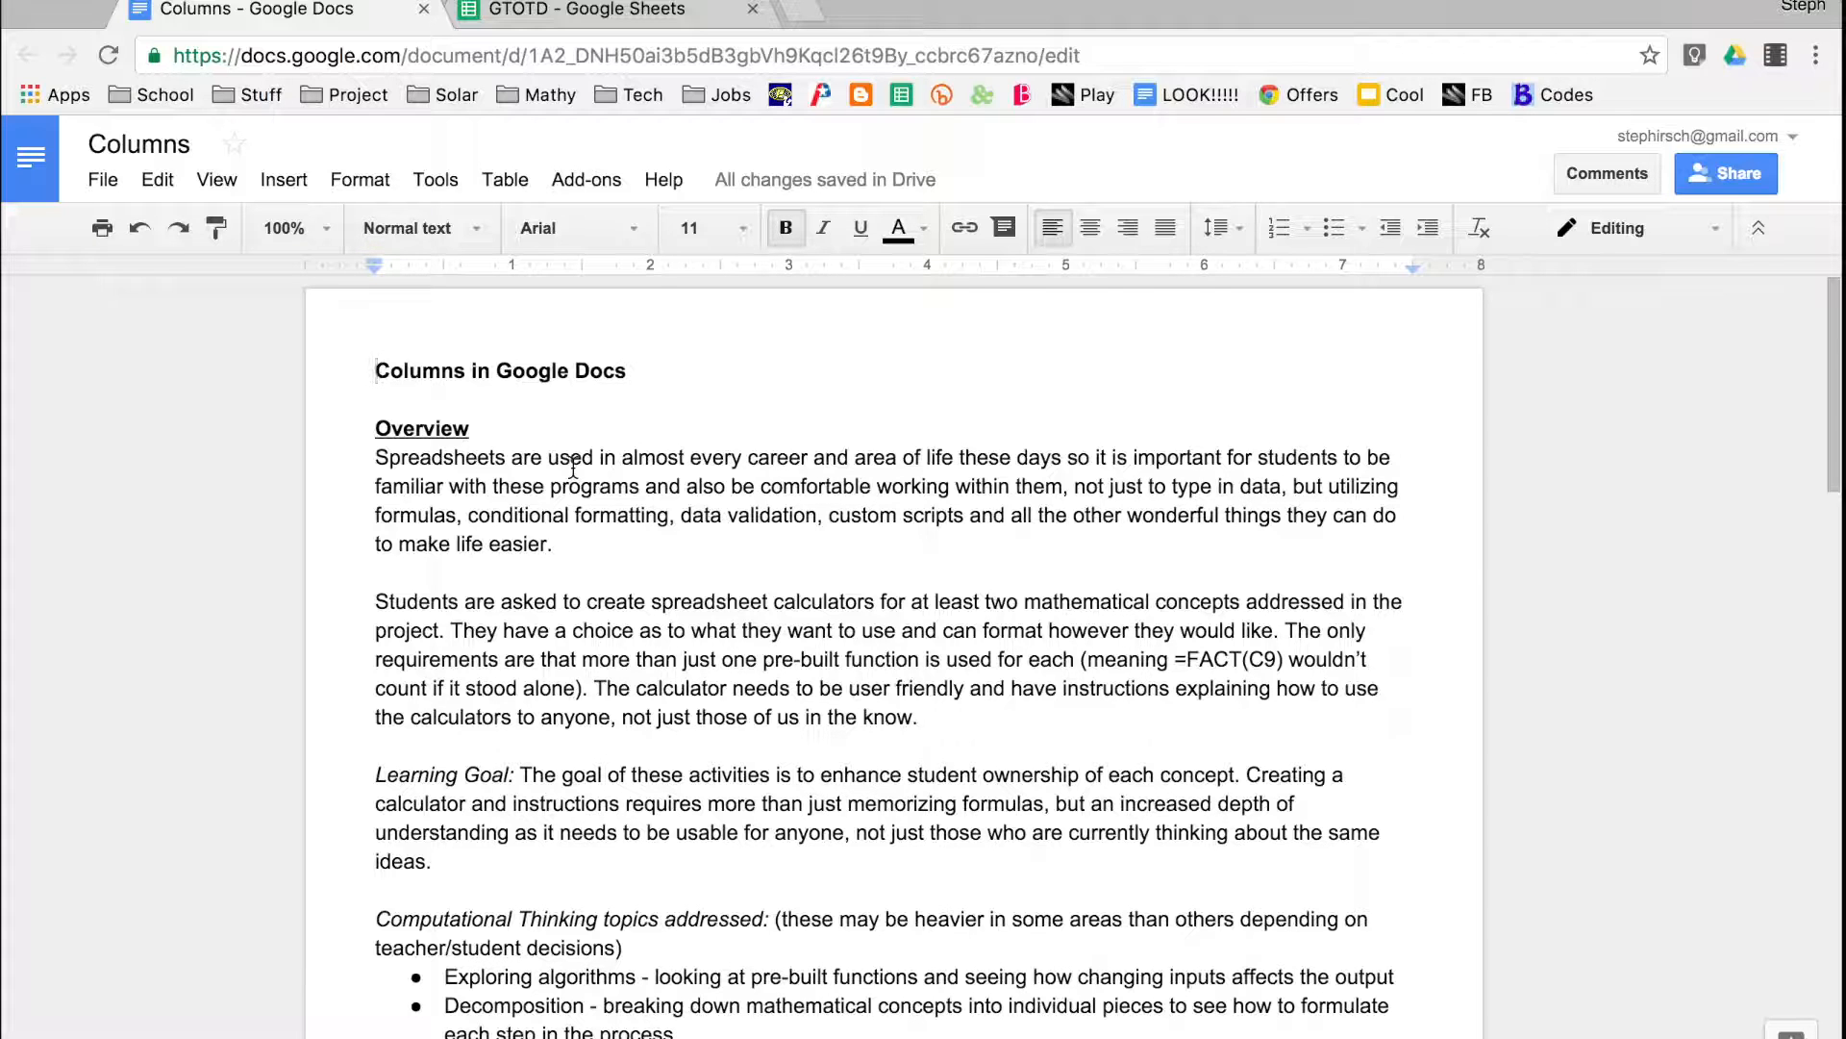
- Format the whole document in two columns
scroll(574, 469, "down", 9)
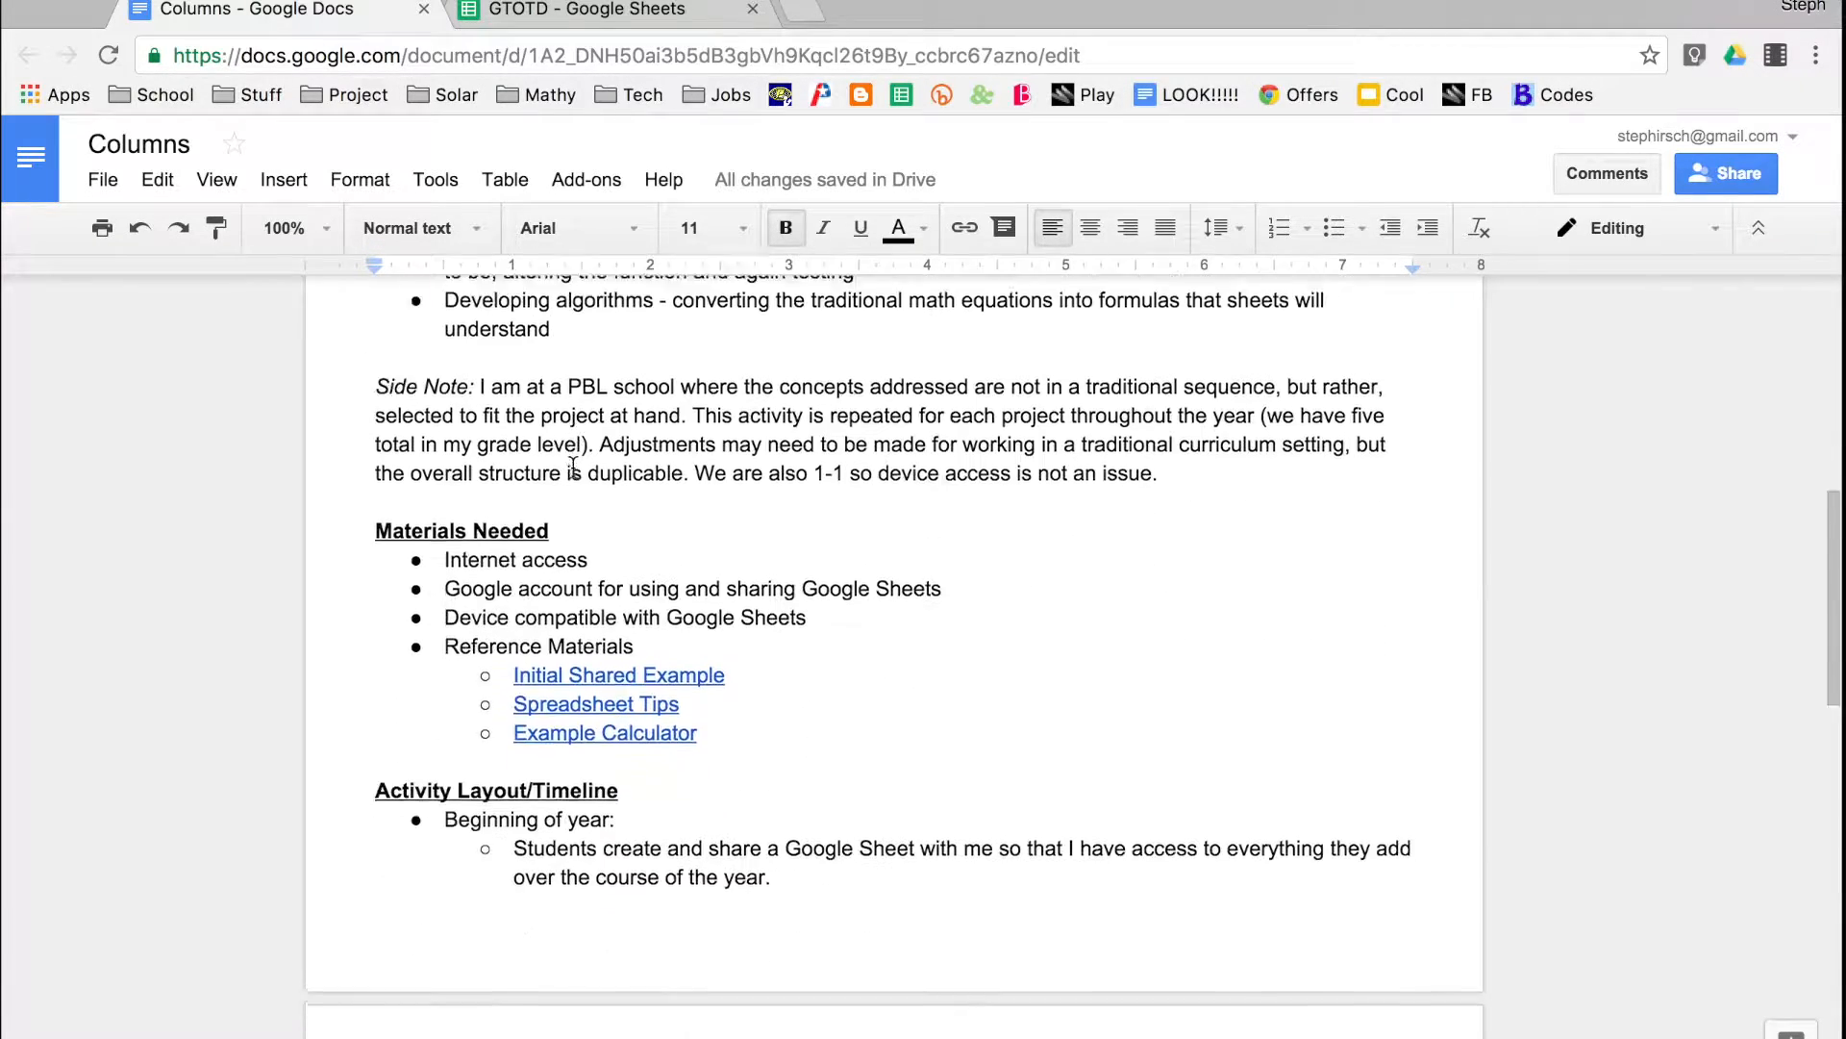
scroll(574, 468, "down", 2)
scroll(574, 468, "up", 8)
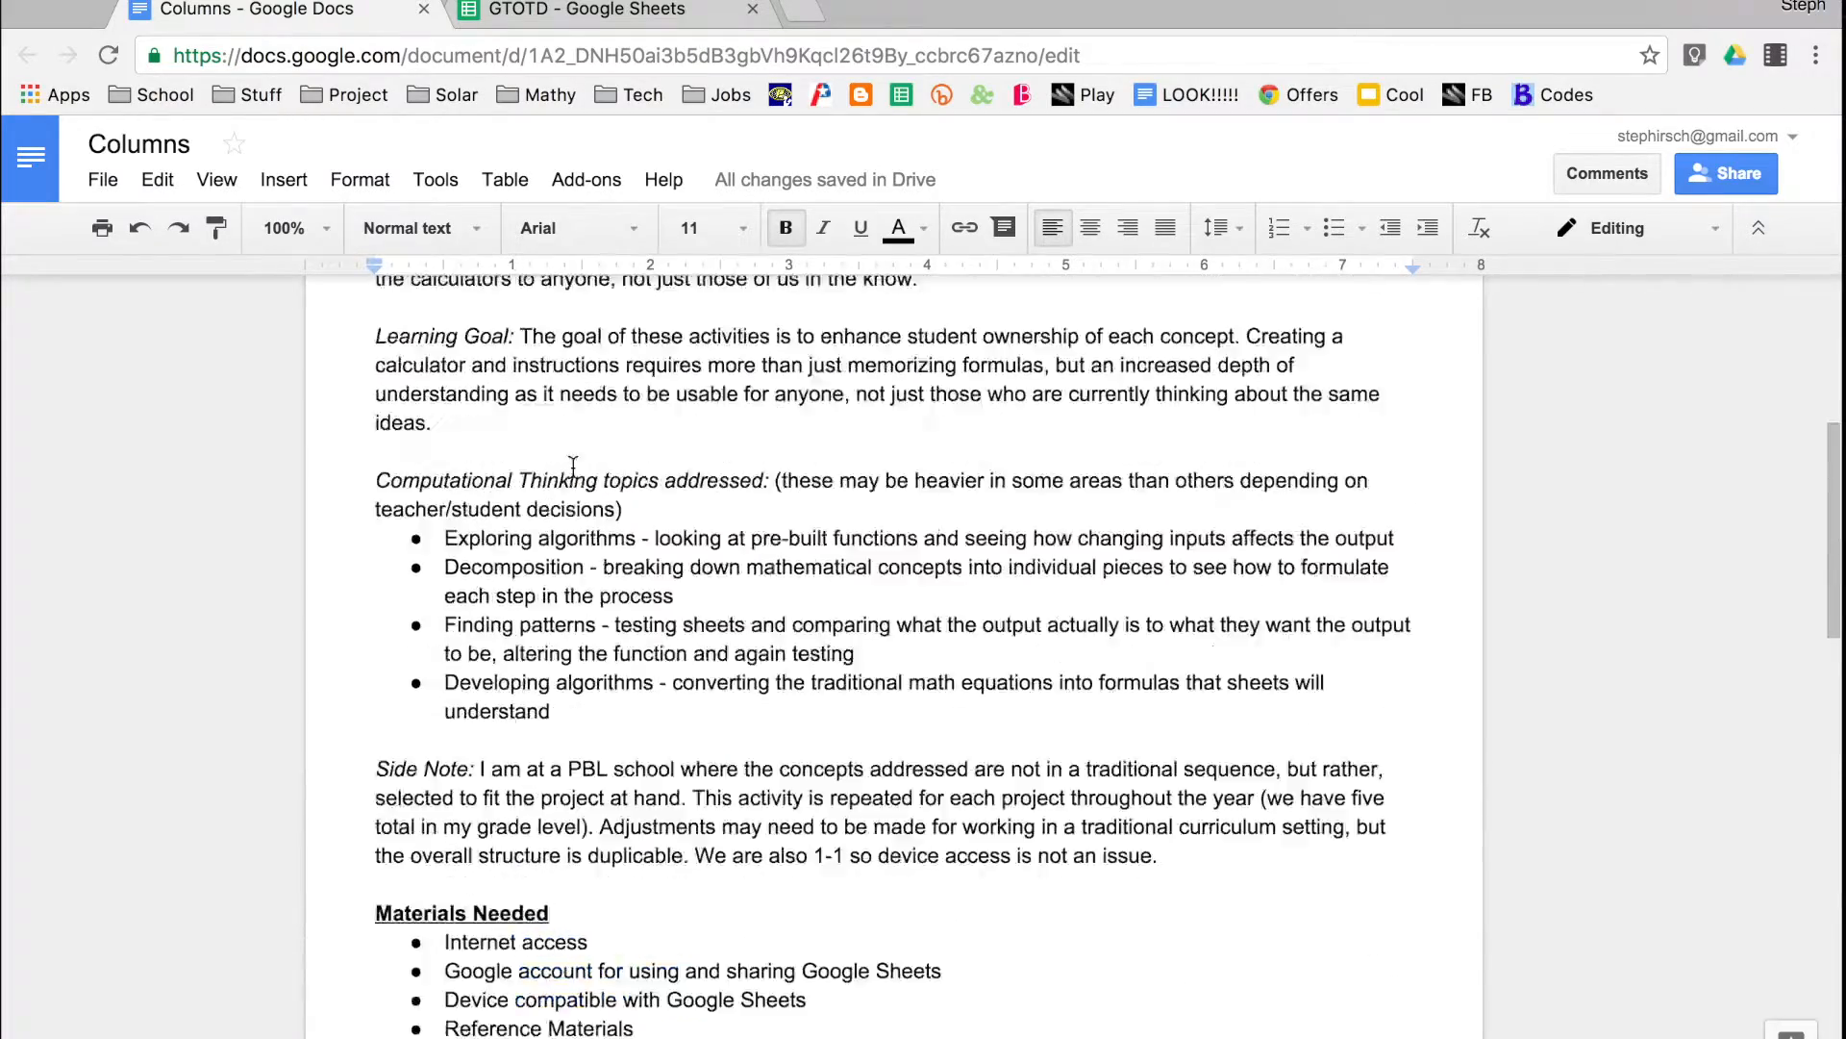
scroll(574, 468, "up", 3)
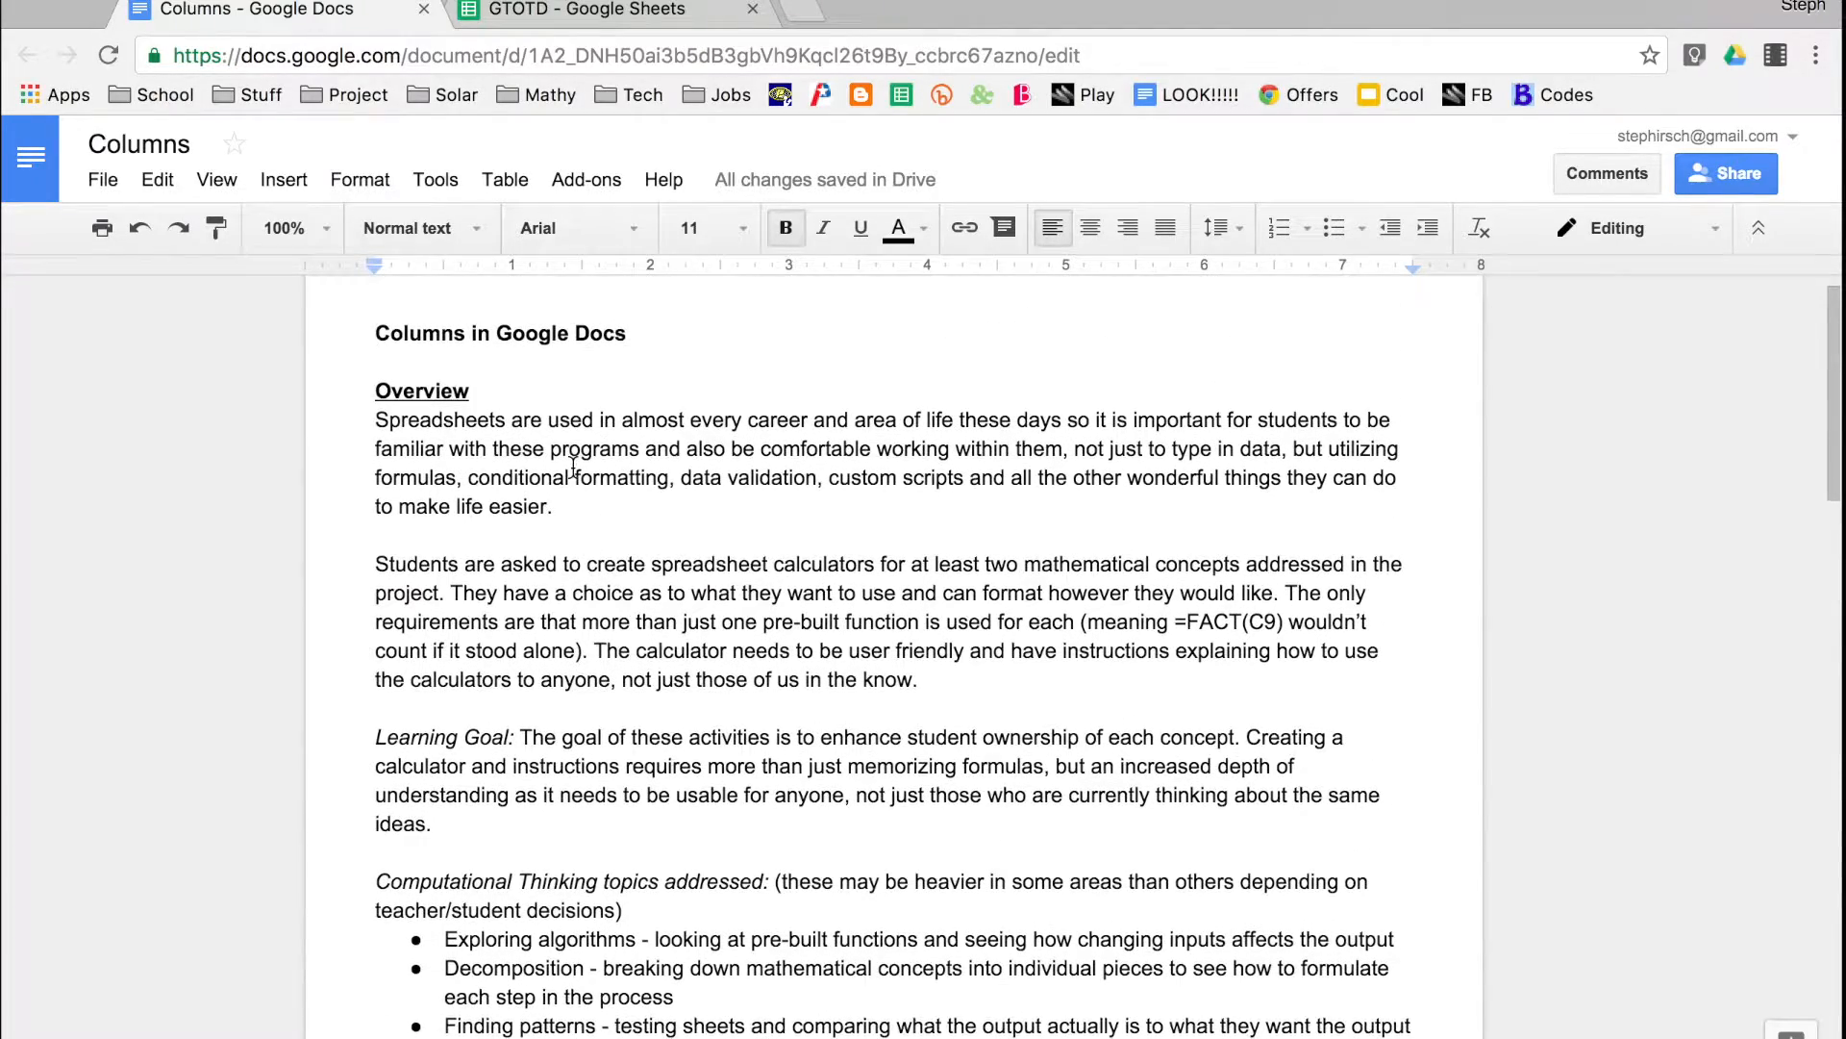
scroll(574, 468, "up", 1)
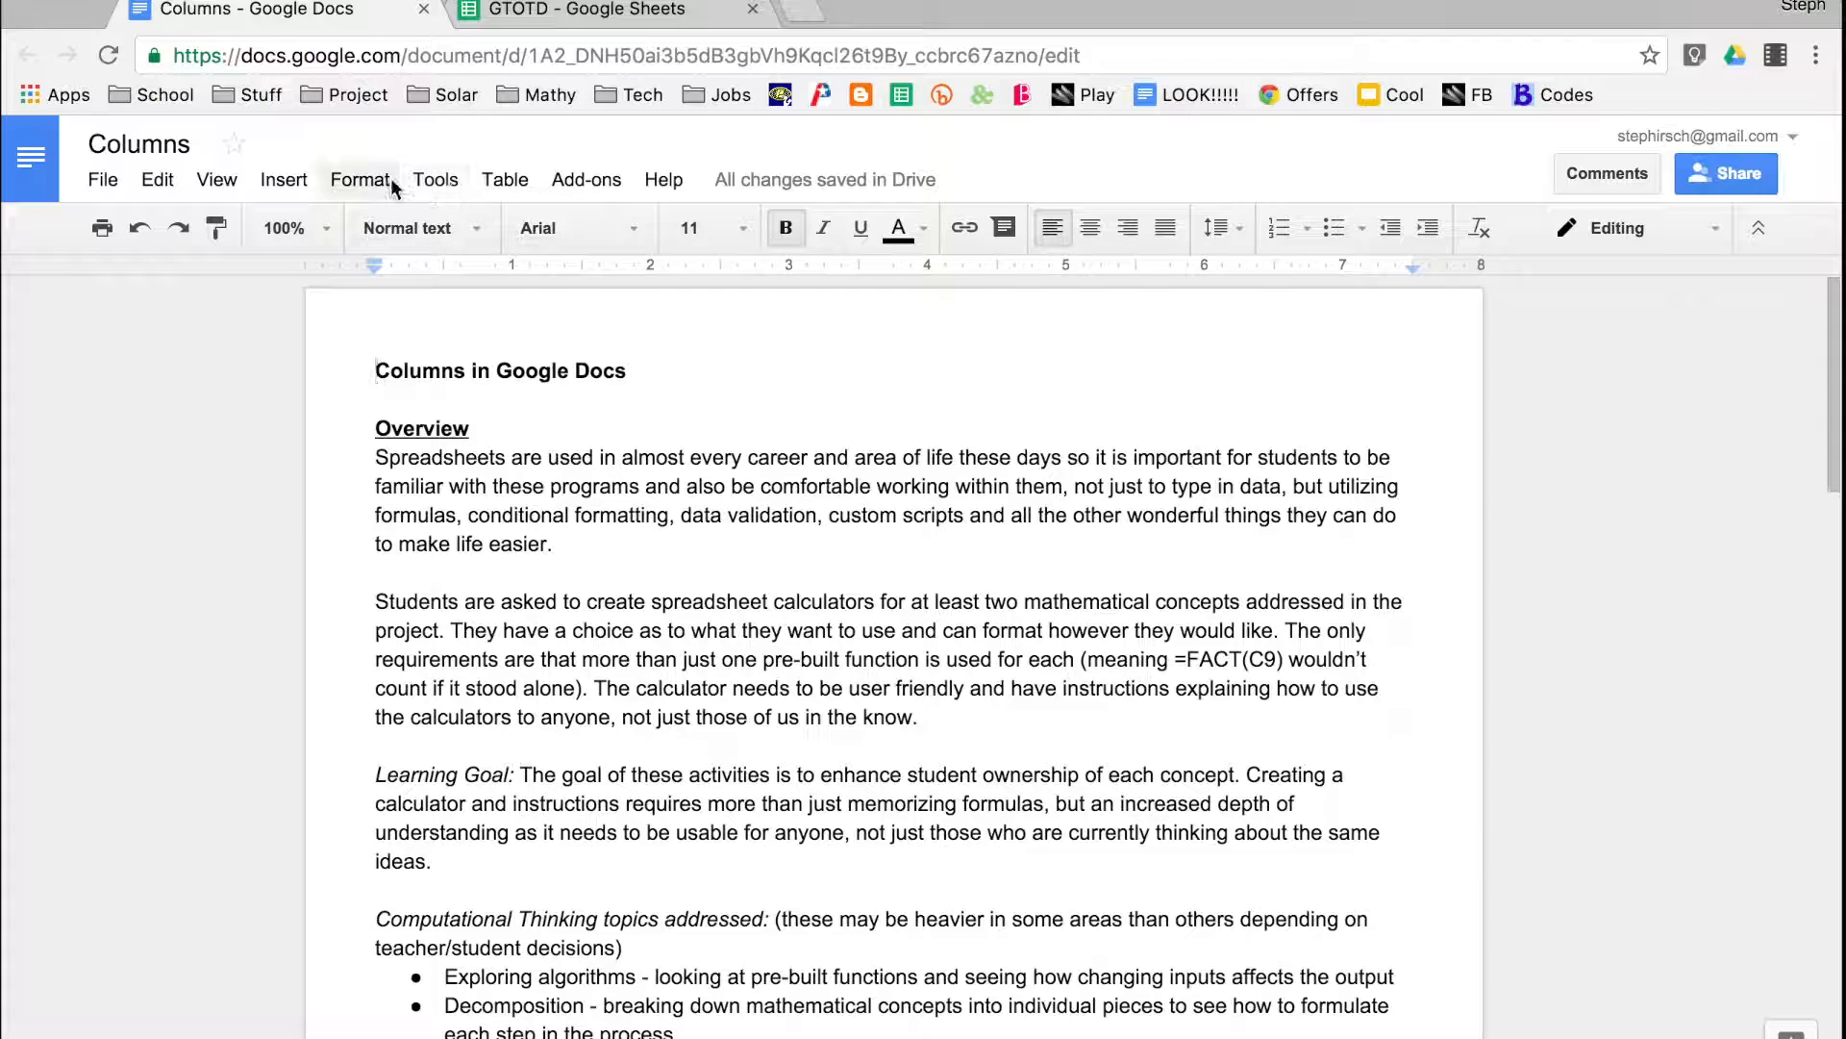
left_click(361, 180)
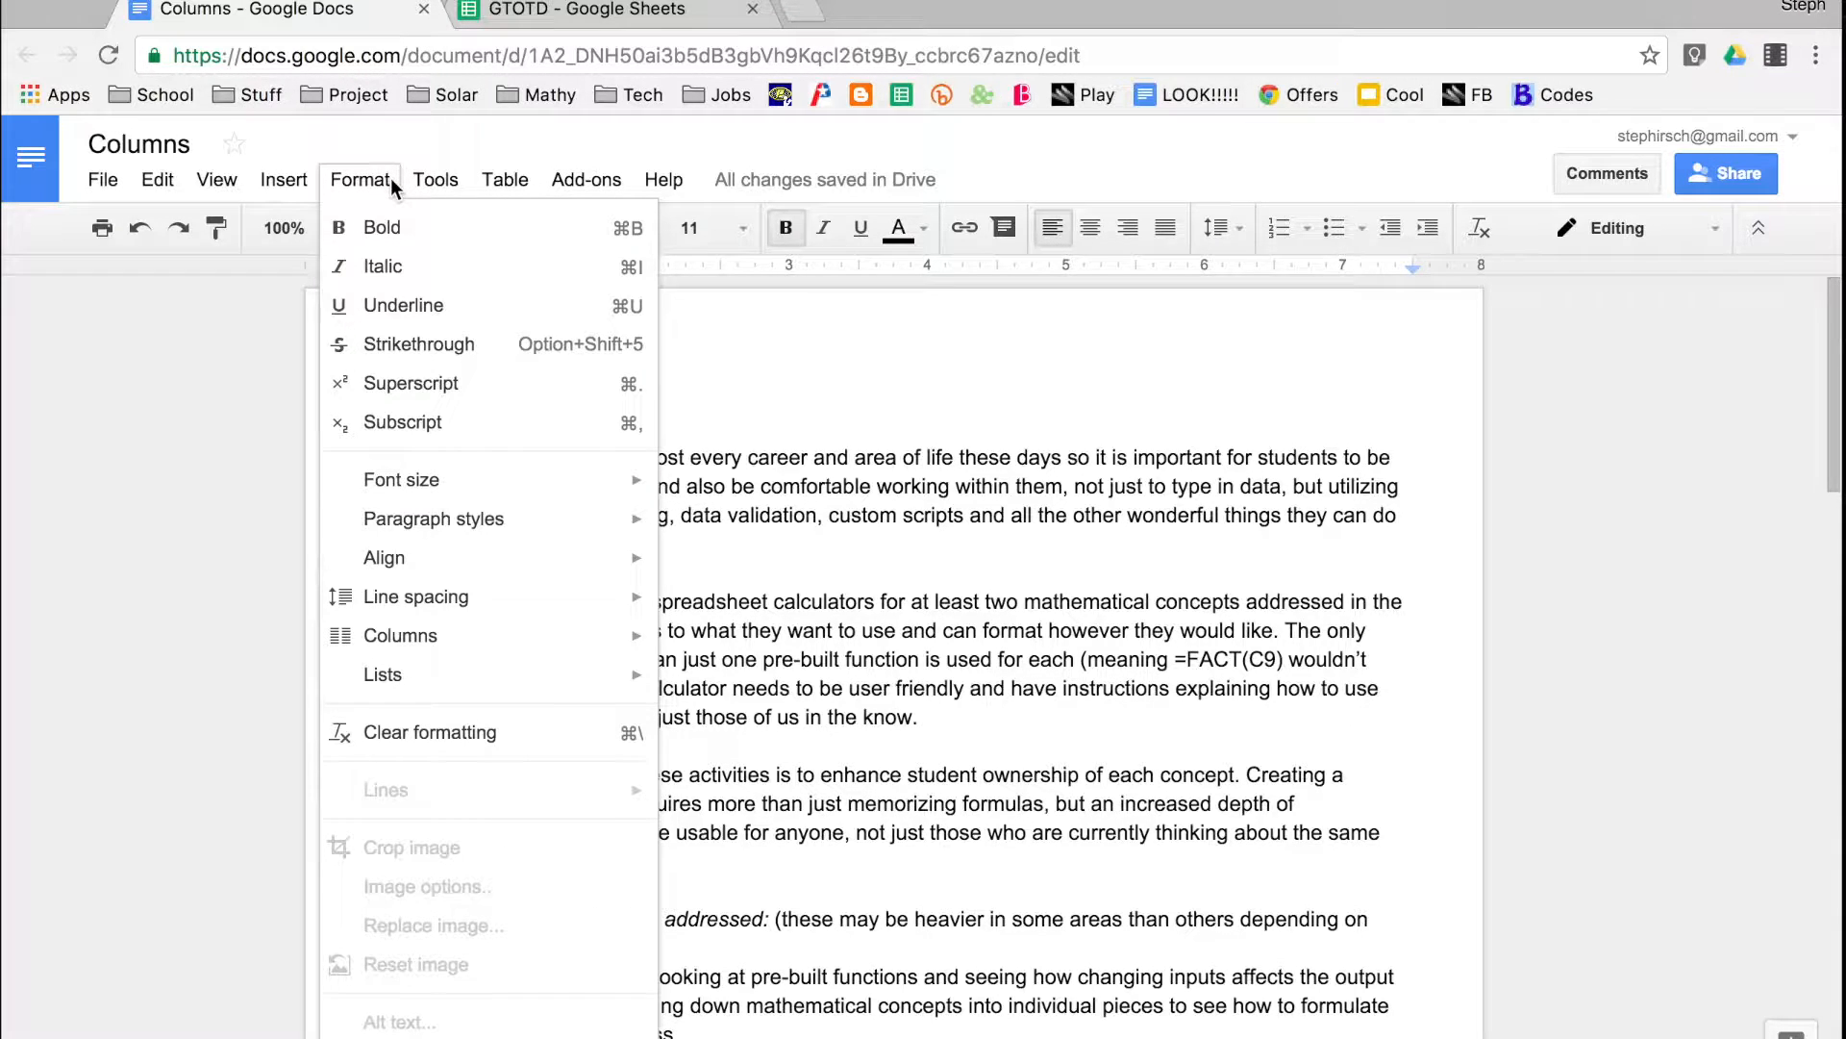
mouse_move(400, 639)
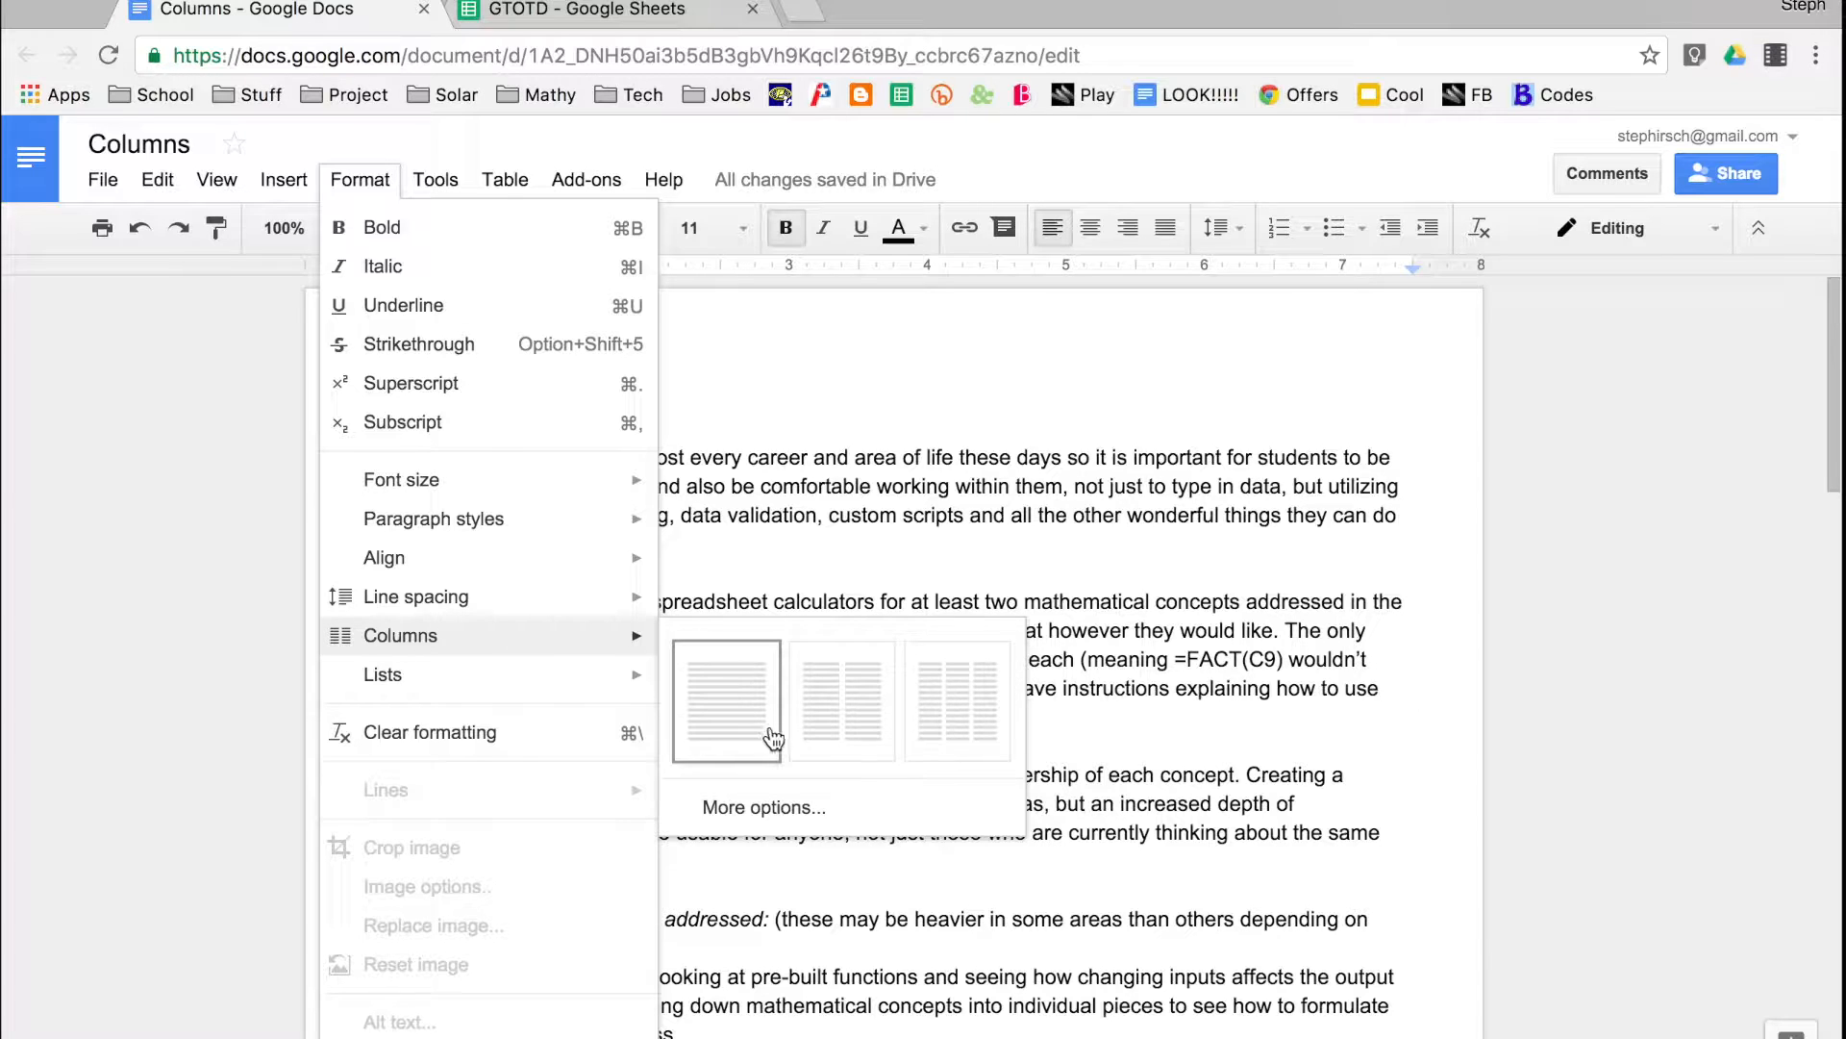
left_click(859, 737)
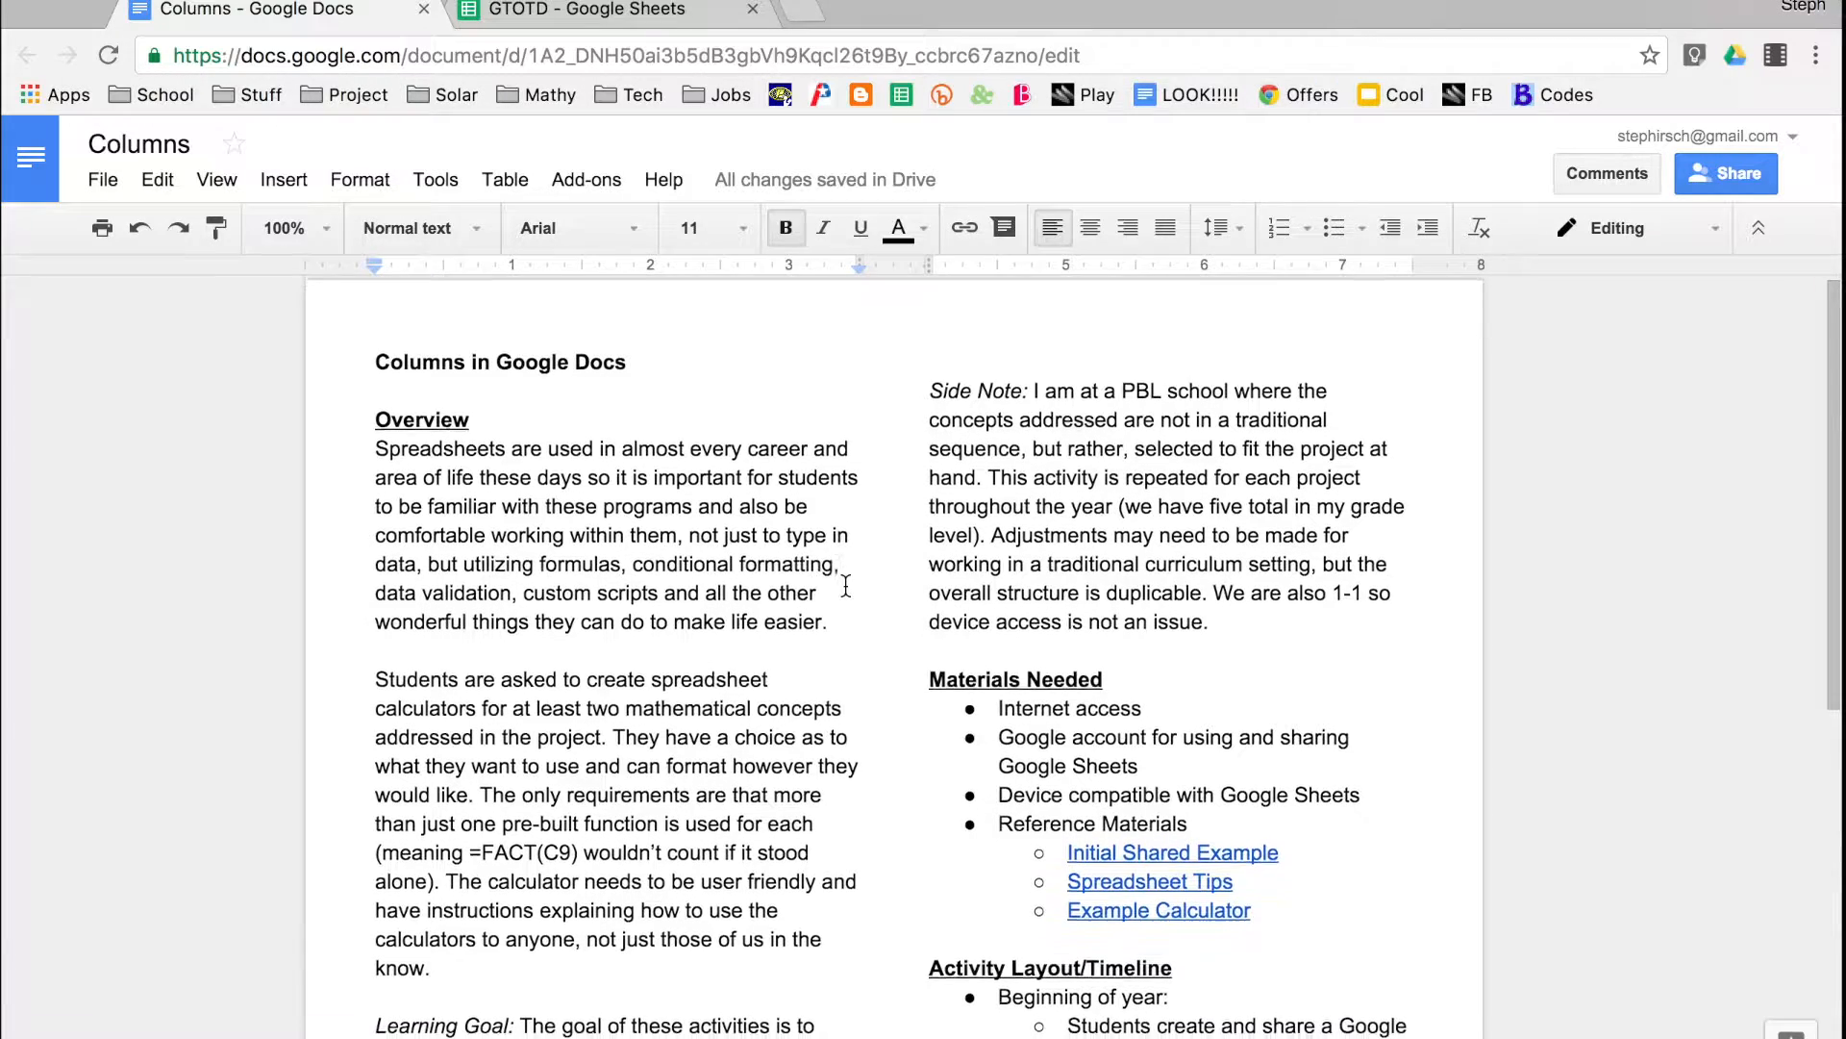
- Add a run of blank lines after the "Developing algorithms" bullet to shift the Side Note down the second column
scroll(847, 586, "down", 3)
scroll(846, 586, "down", 10)
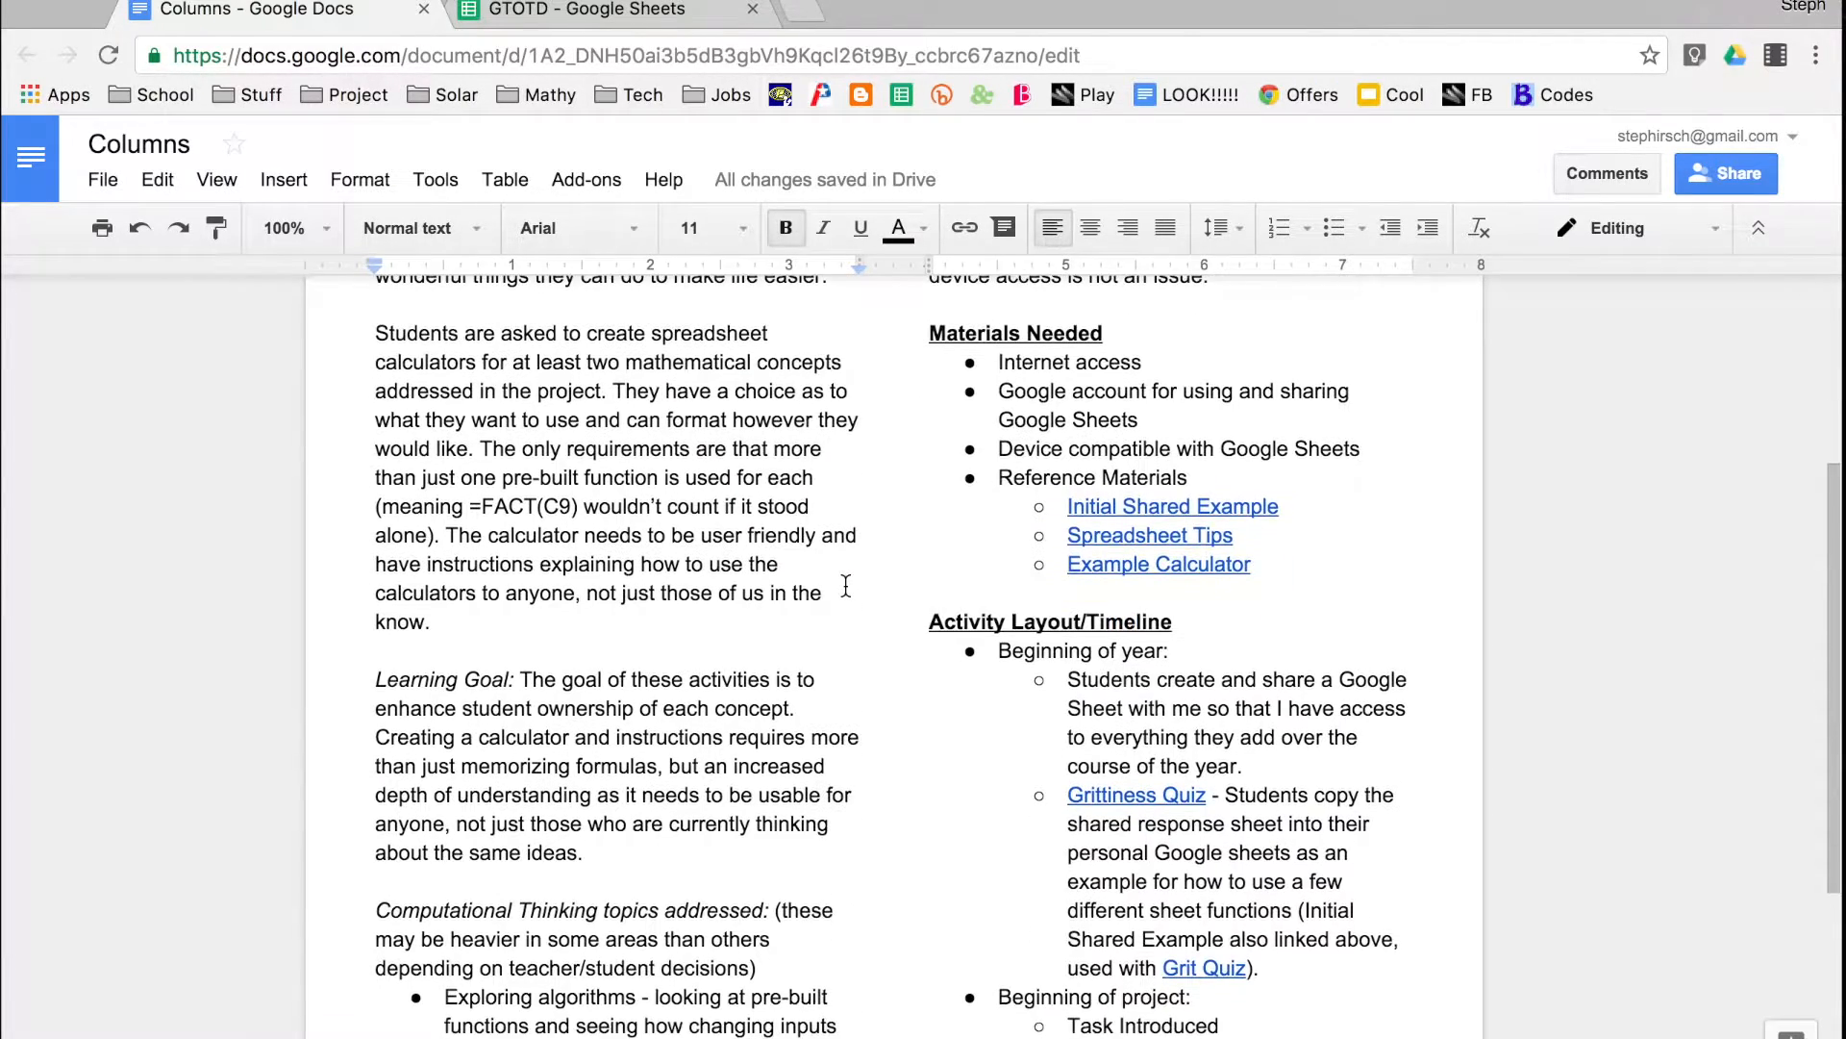
scroll(846, 586, "down", 3)
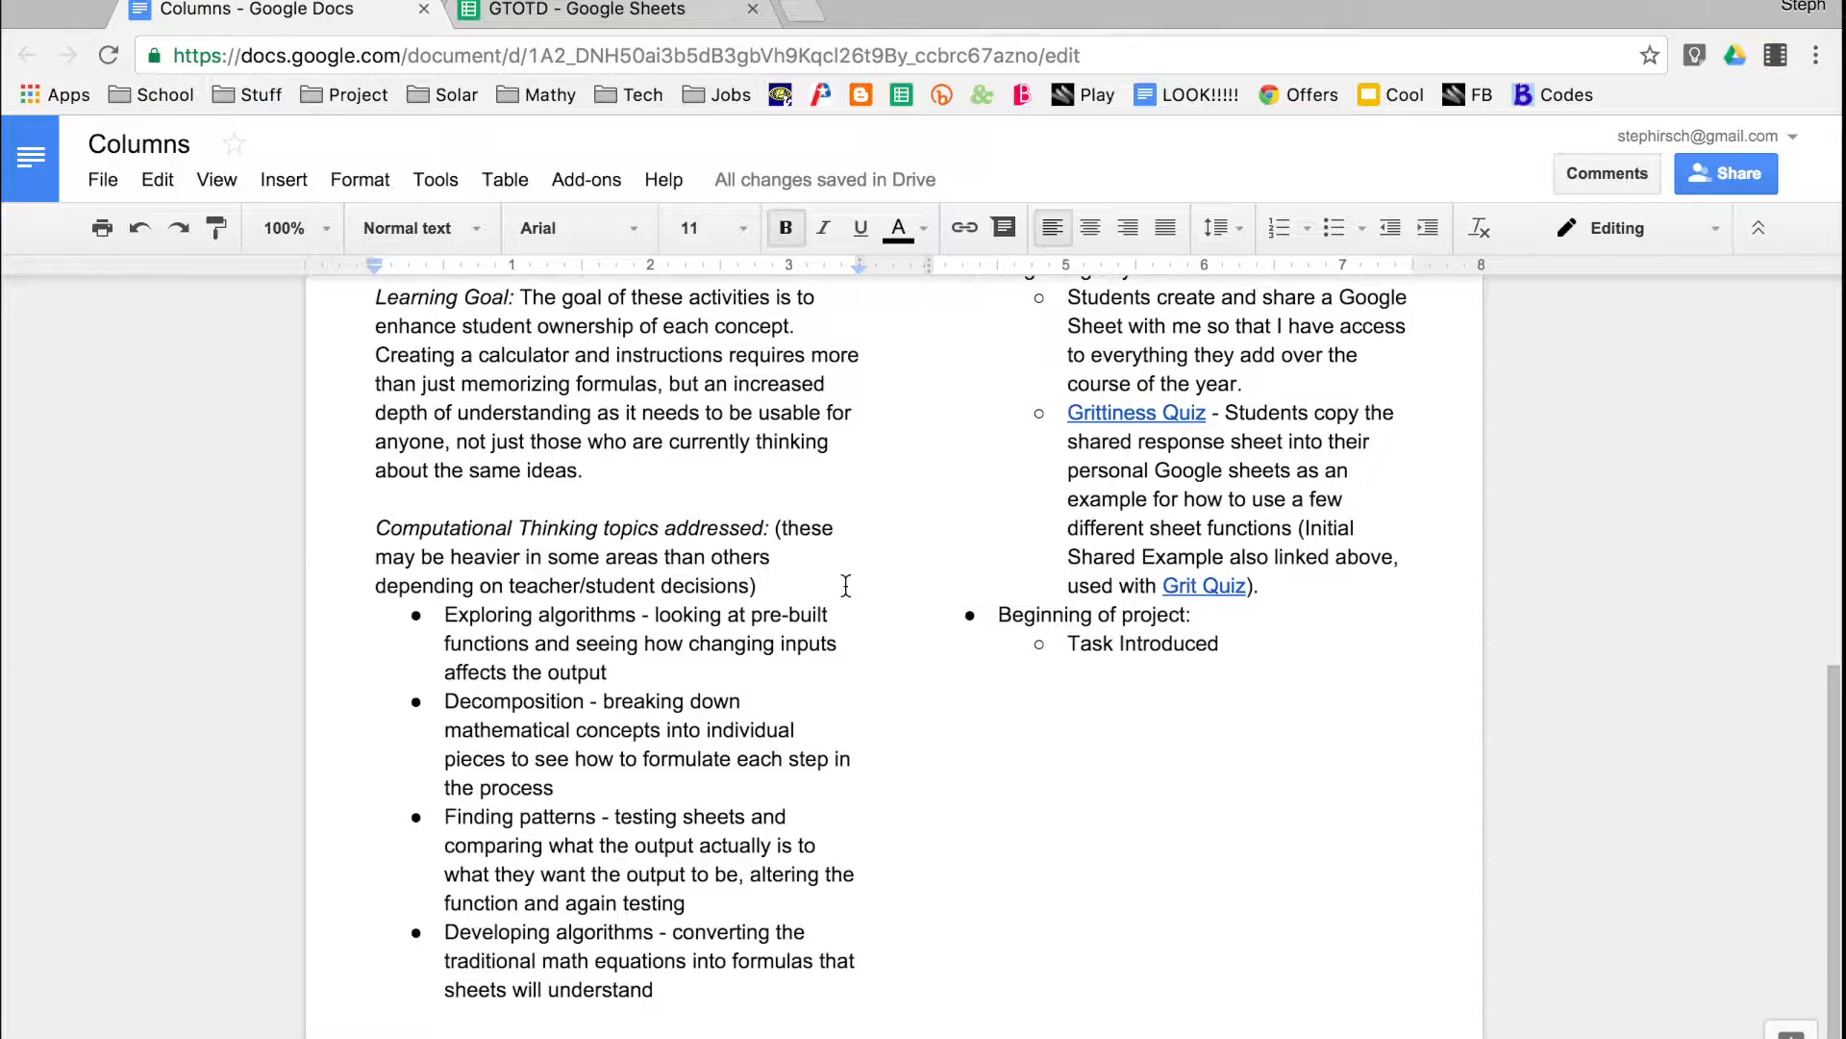
scroll(846, 586, "up", 9)
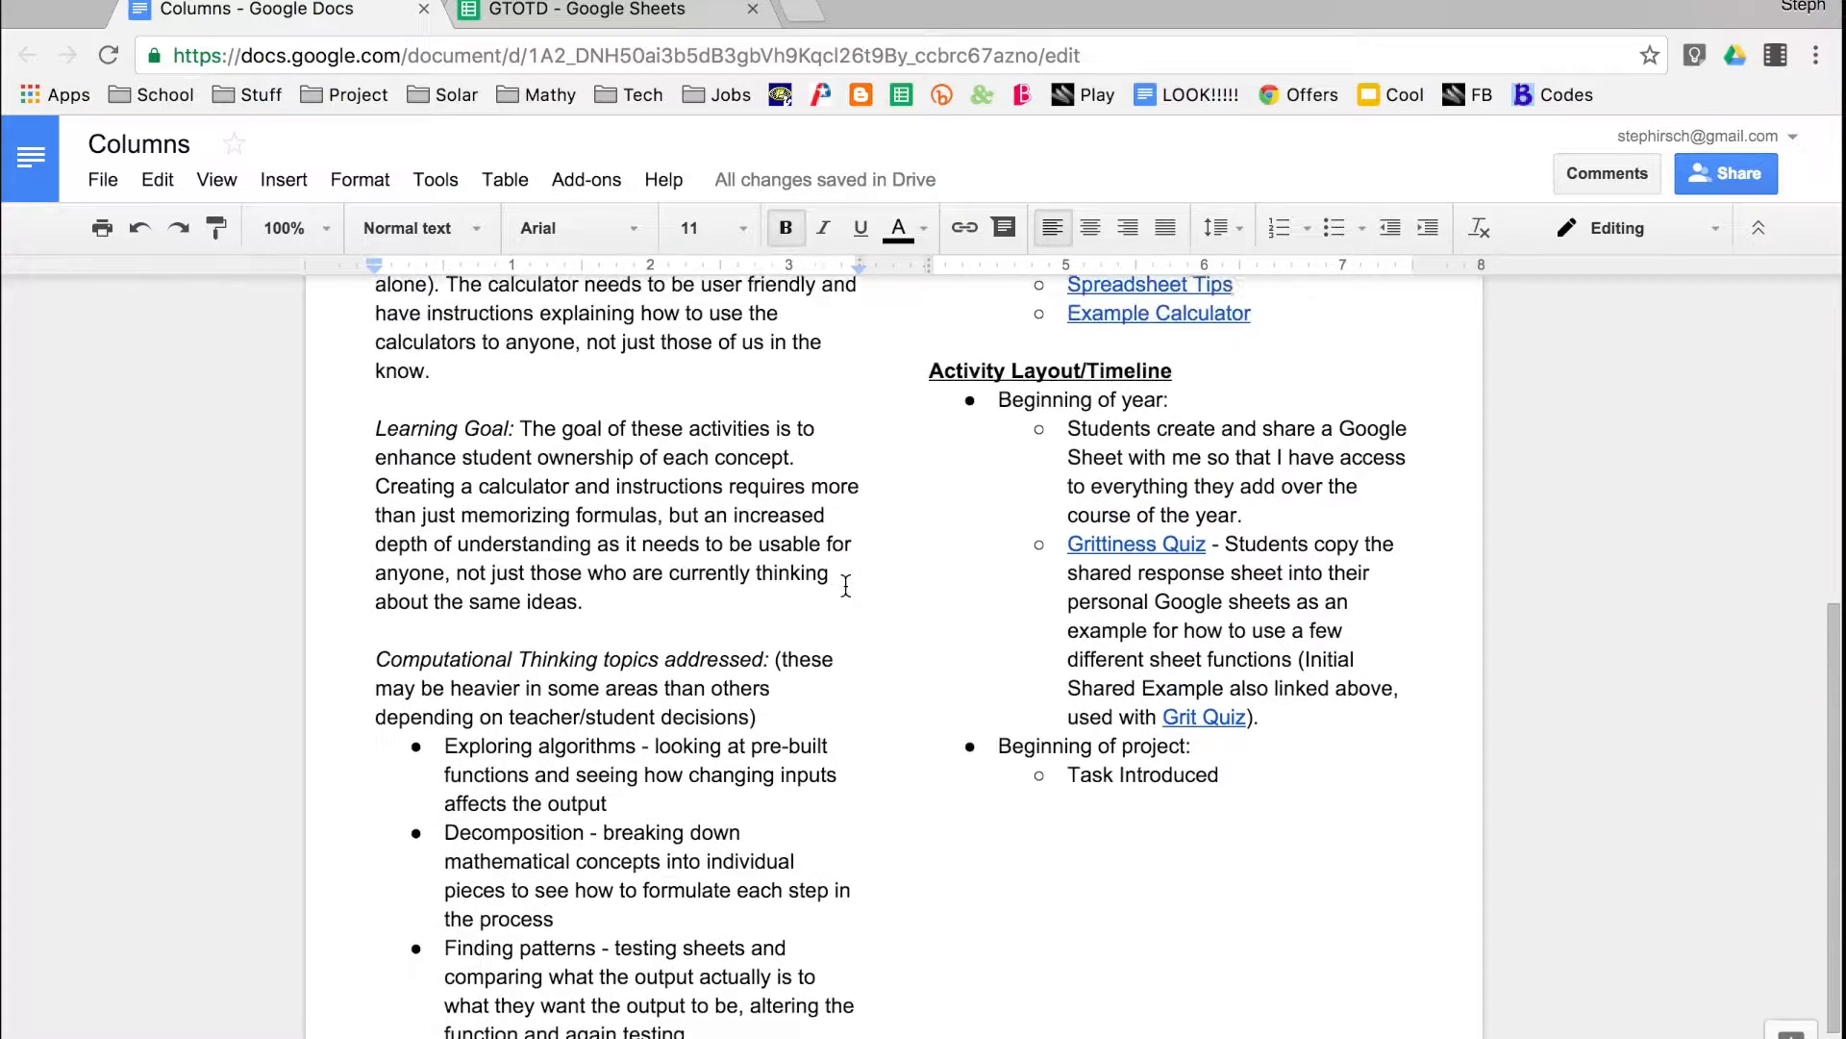
scroll(835, 612, "down", 9)
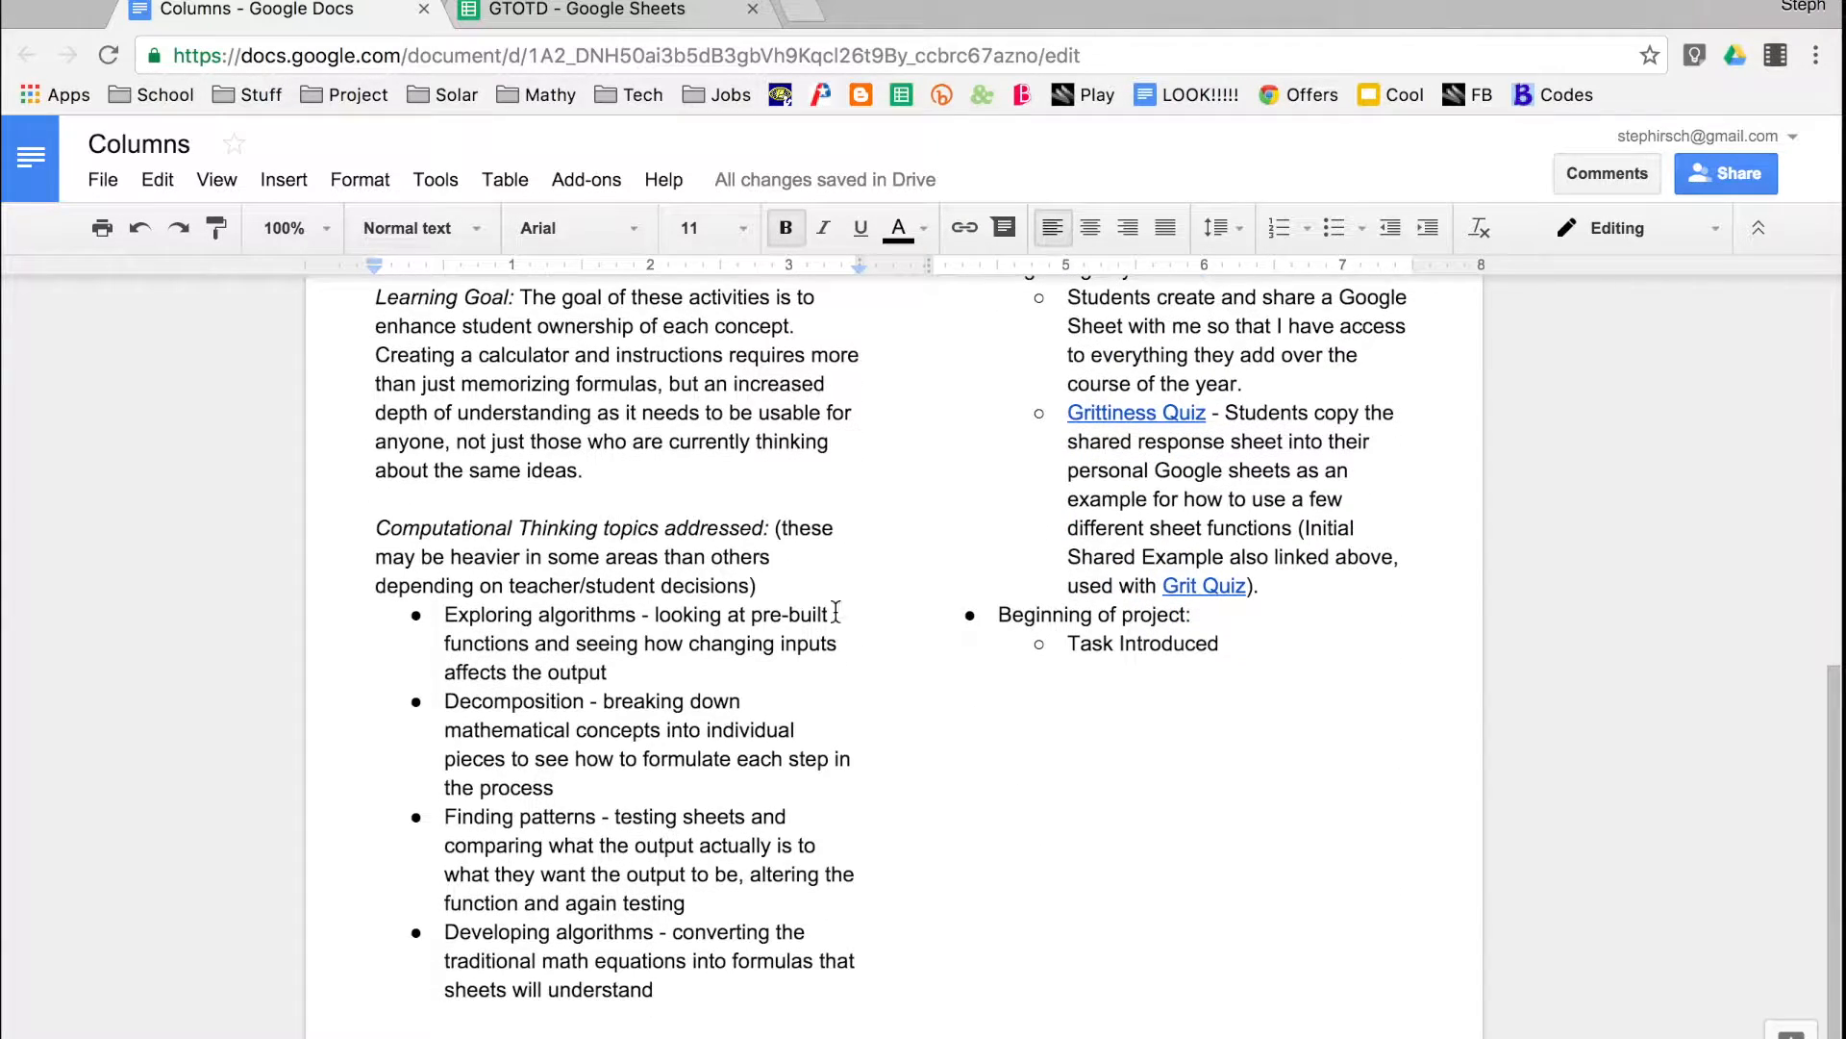
left_click(674, 985)
key("Return")
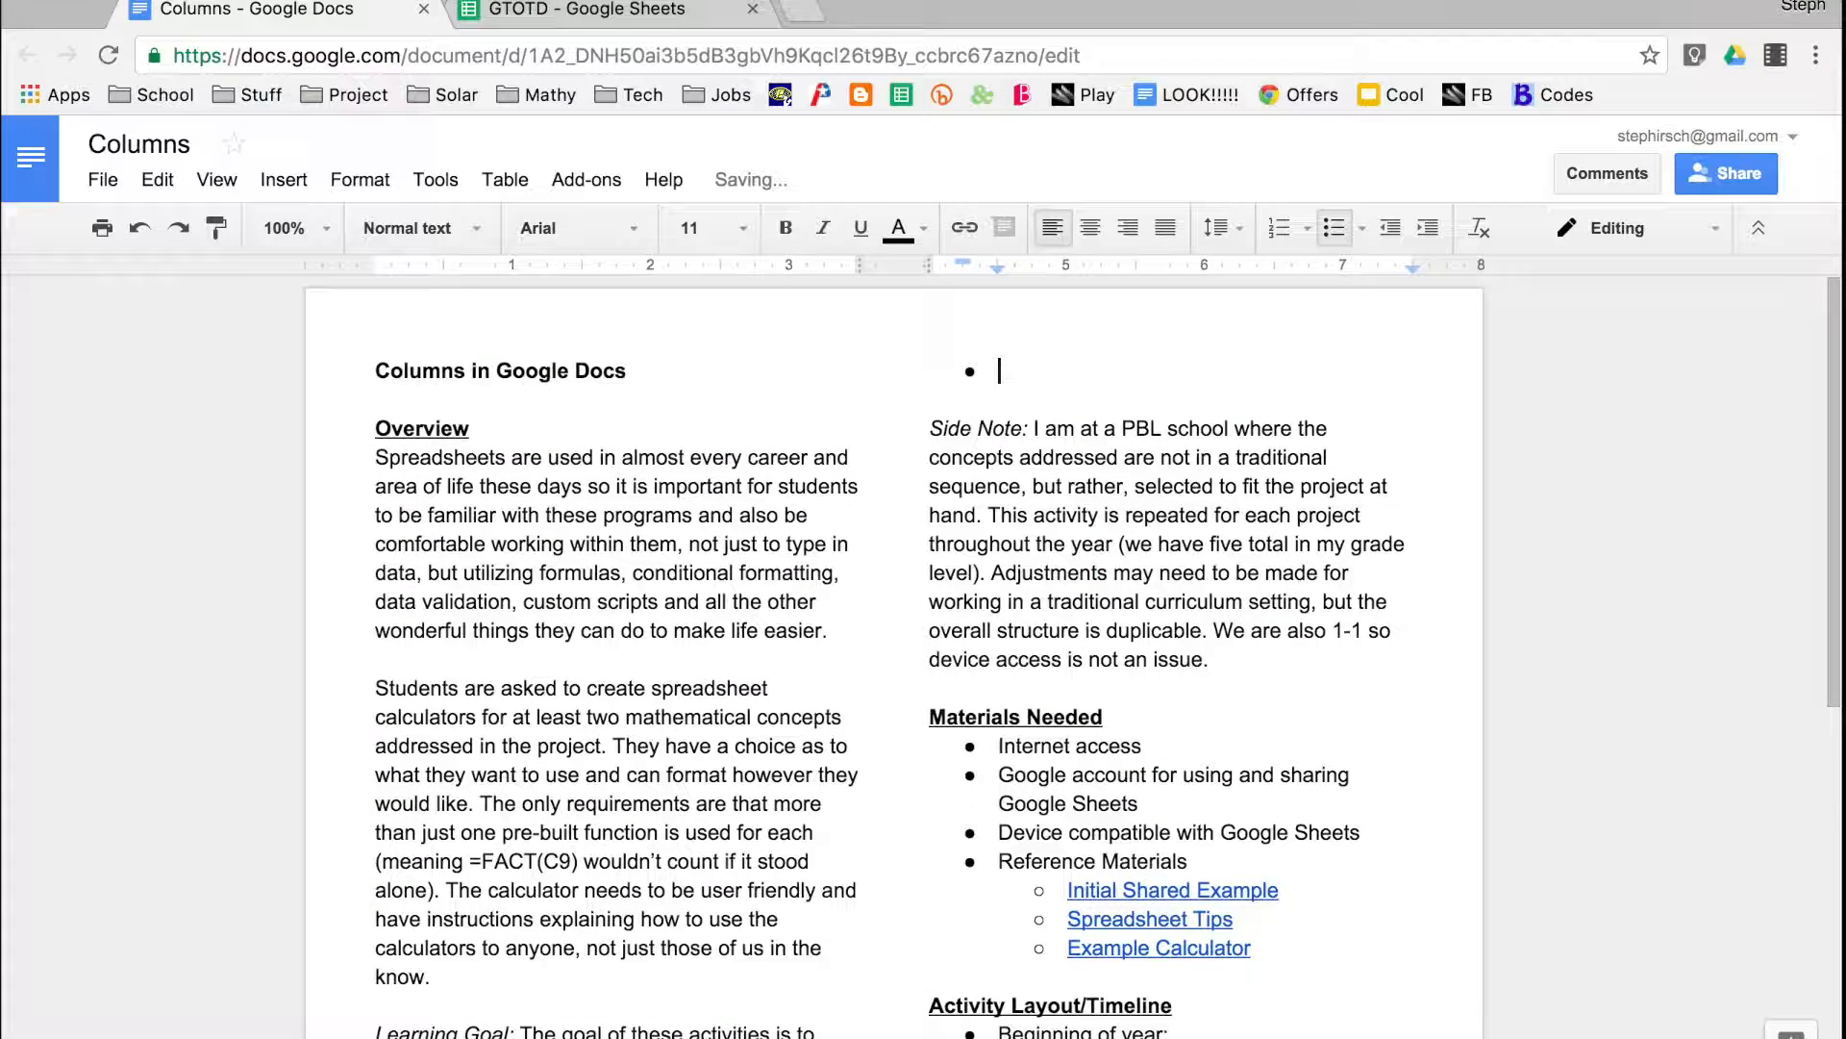
scroll(895, 656, "down", 1)
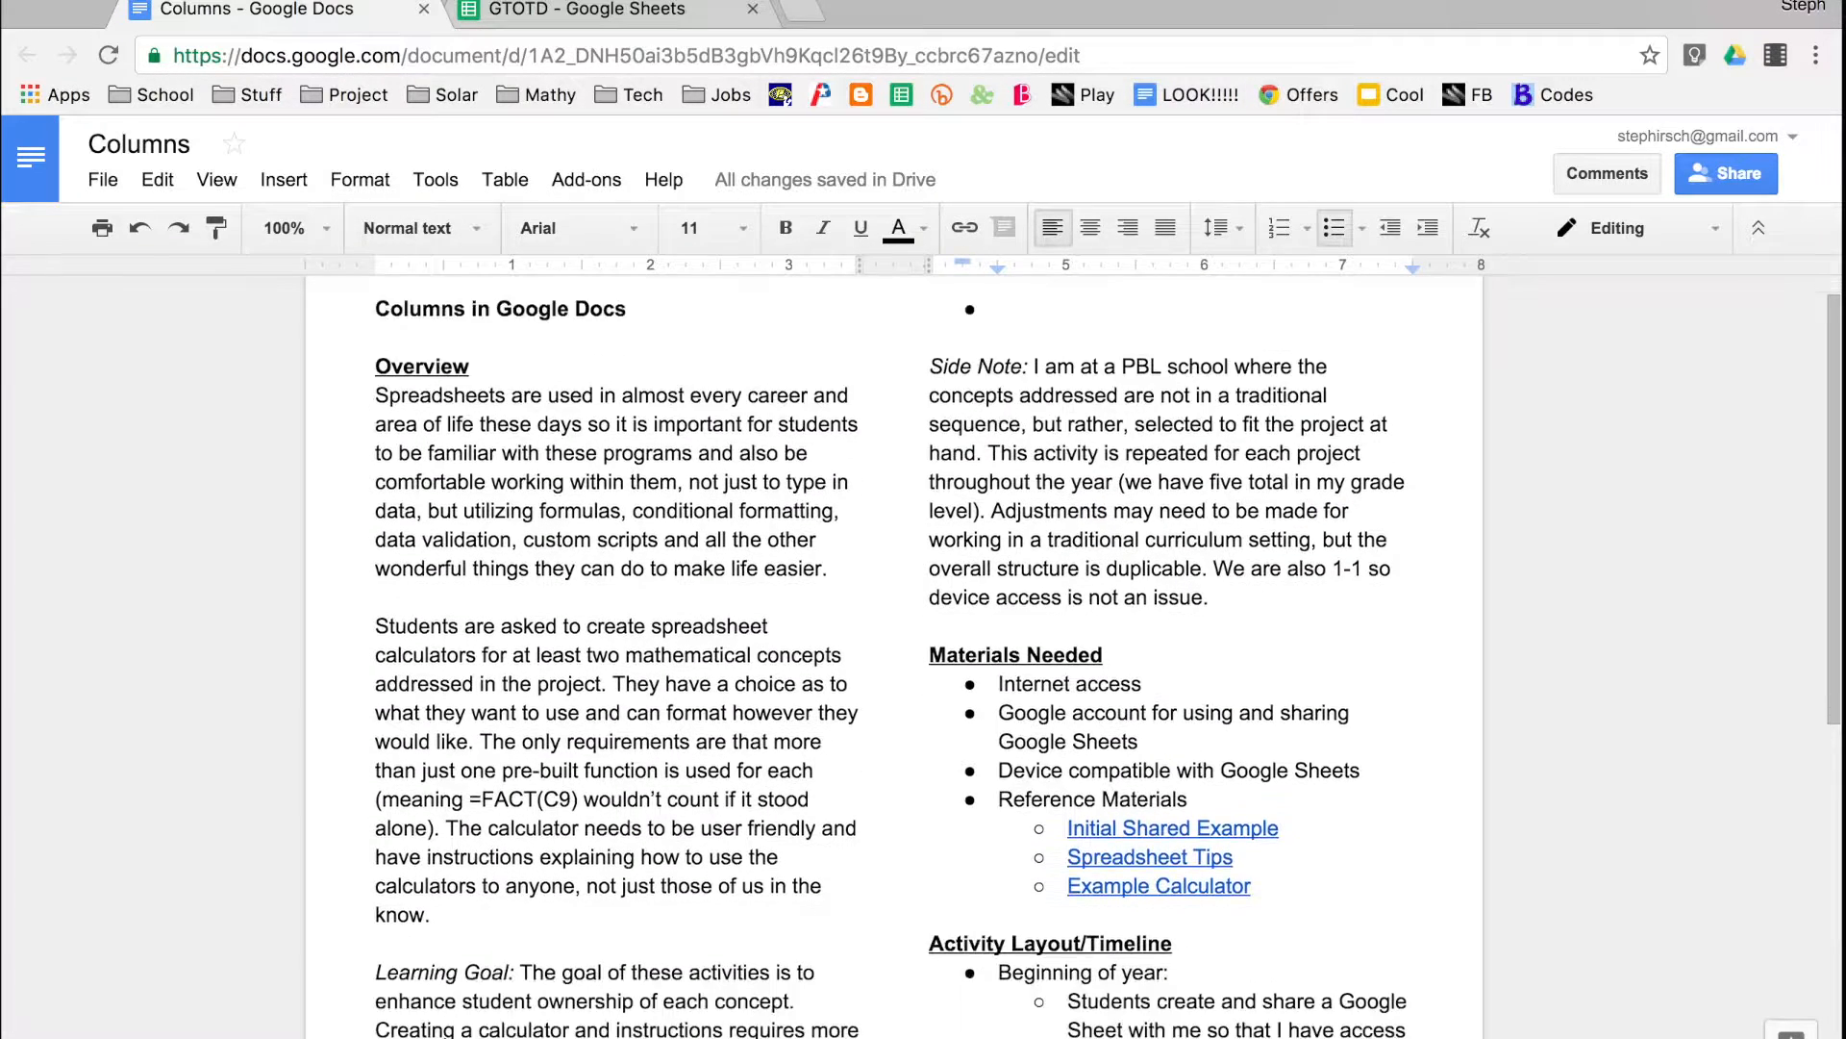
scroll(894, 656, "down", 6)
scroll(895, 656, "up", 6)
key("Return")
key("Return")
key("Return")
key("Return")
key("Return")
key("Return")
key("Return")
key("Return")
key("Return")
key("Return")
key("Return")
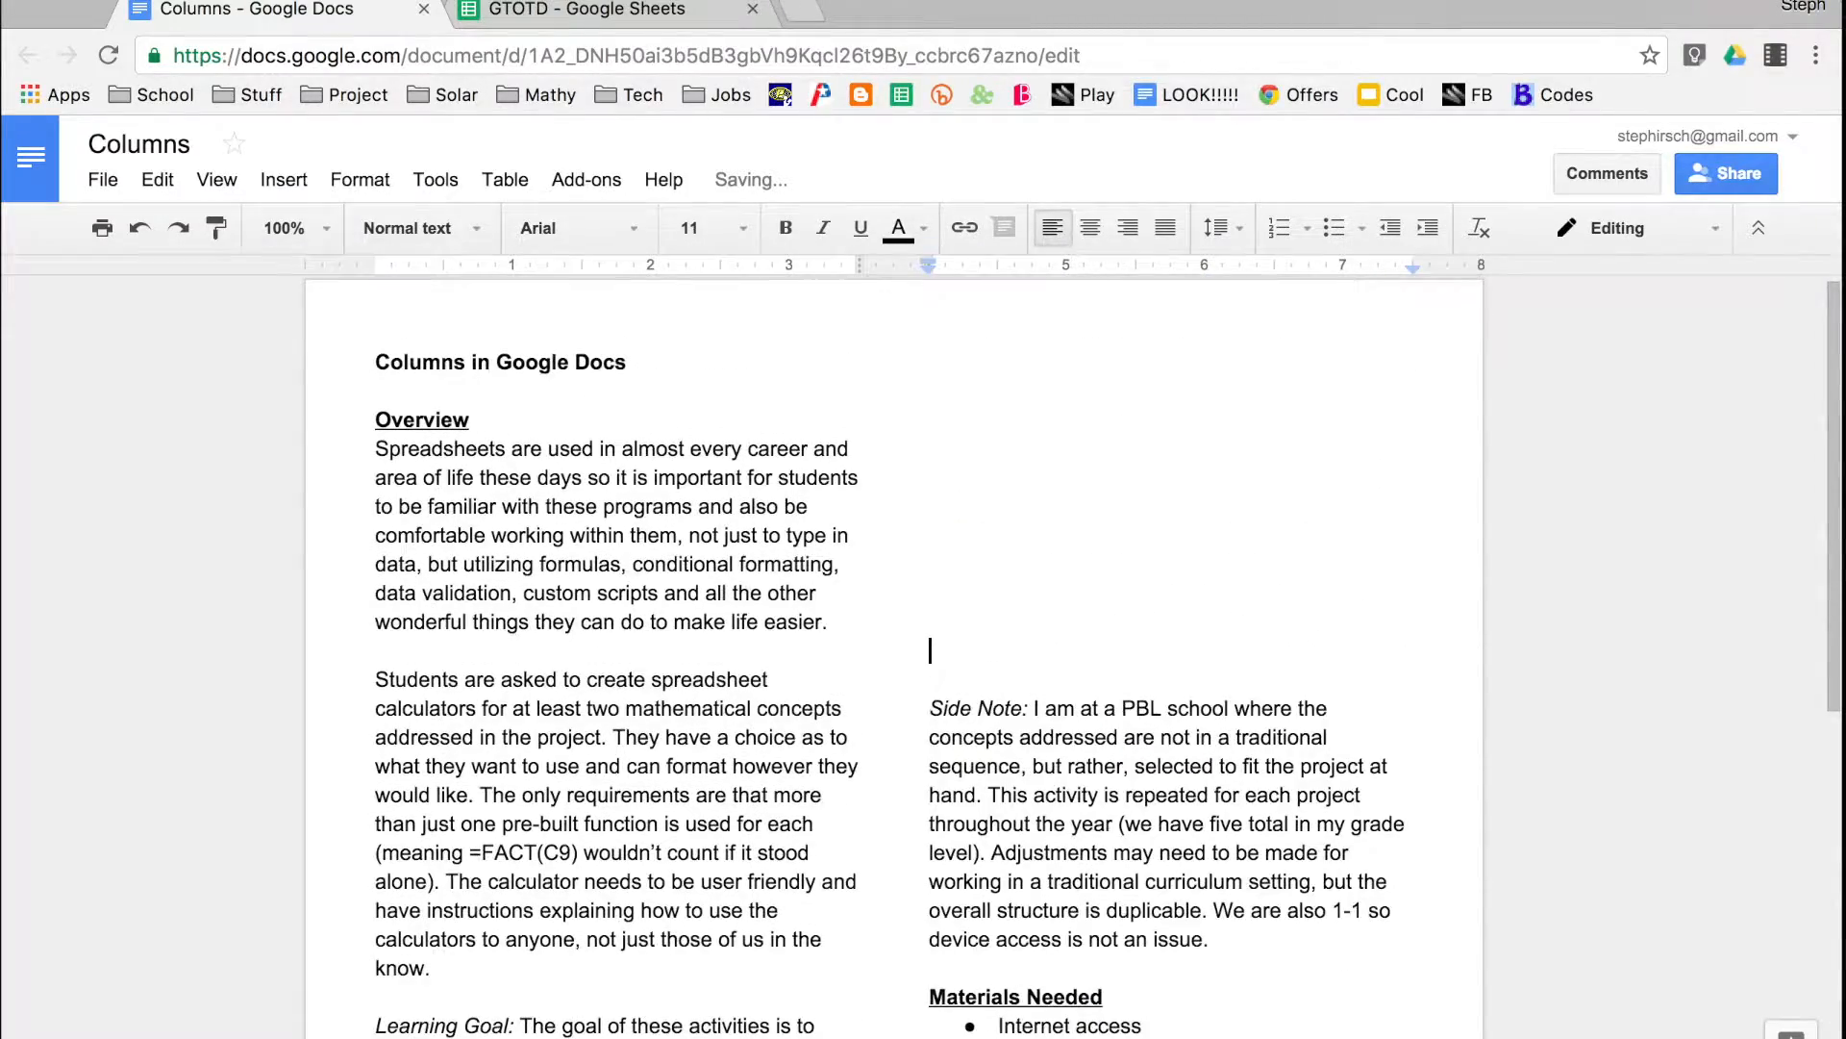
- Widen the first column slightly by adjusting the gap between the two columns on the ruler
scroll(894, 656, "down", 7)
scroll(895, 656, "up", 4)
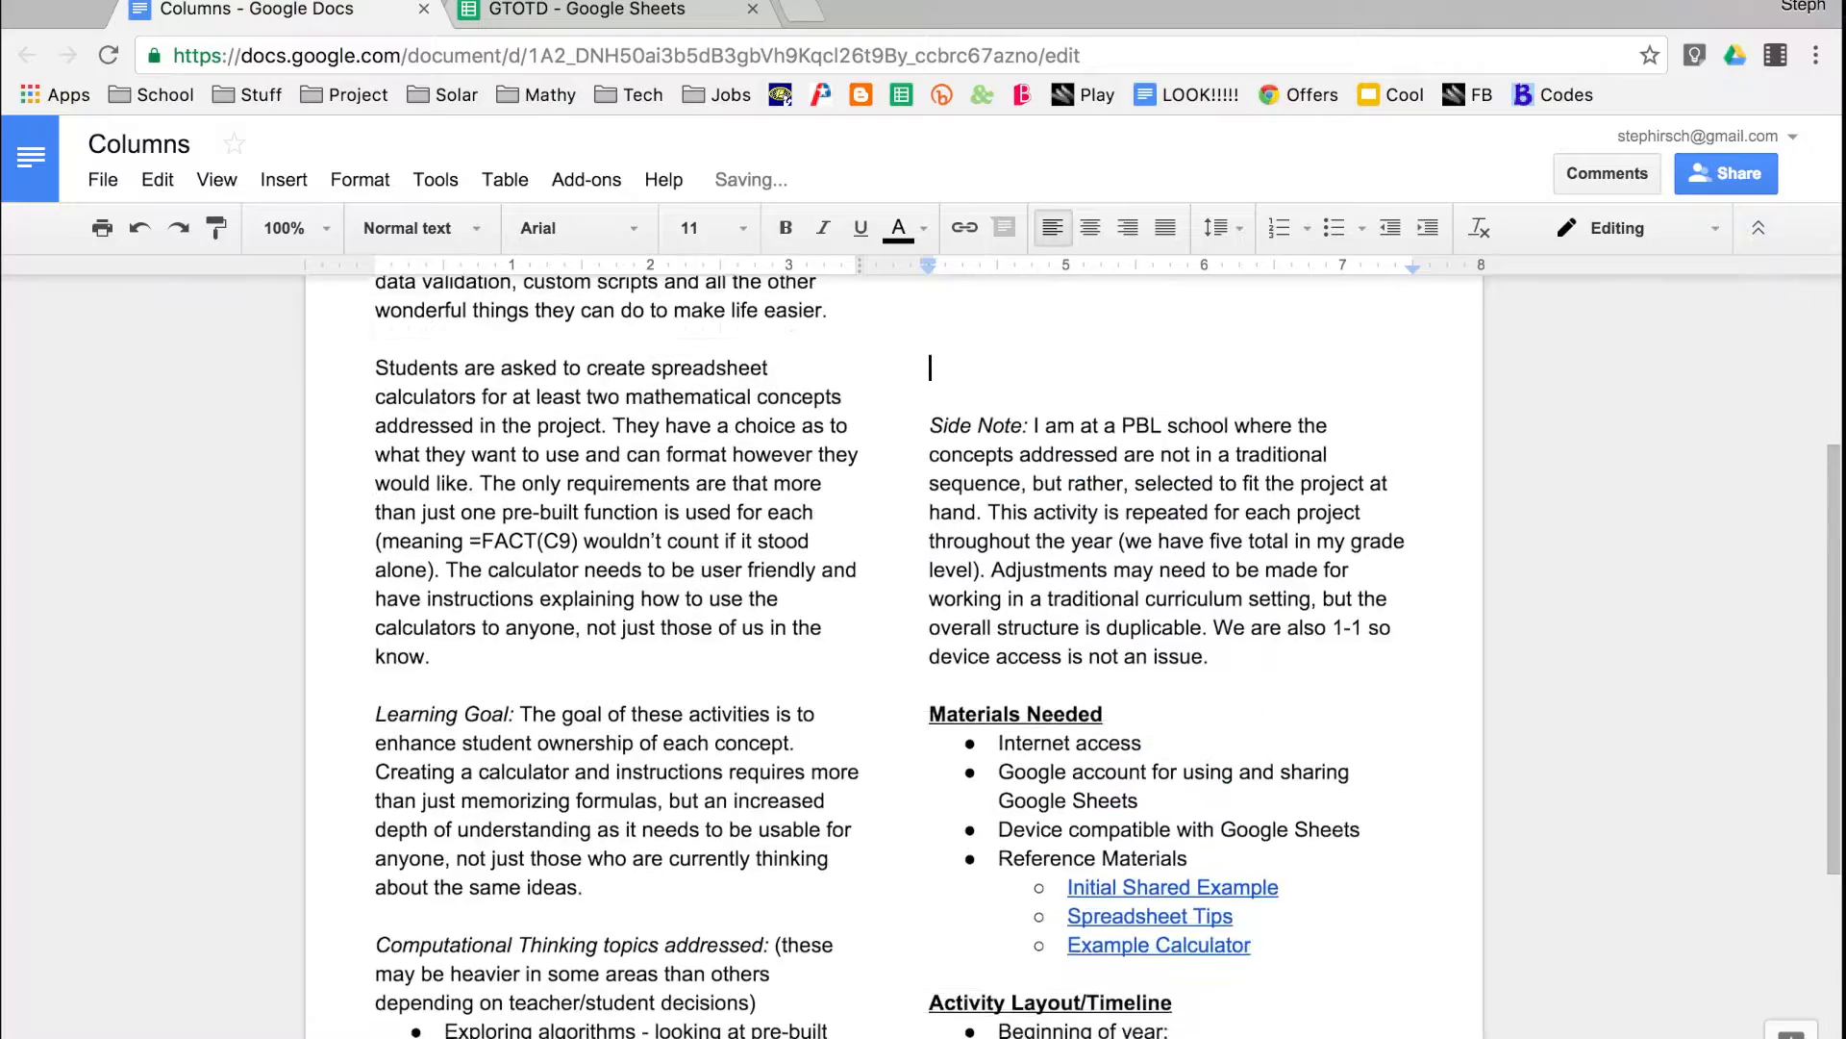
scroll(894, 656, "down", 5)
scroll(894, 656, "up", 4)
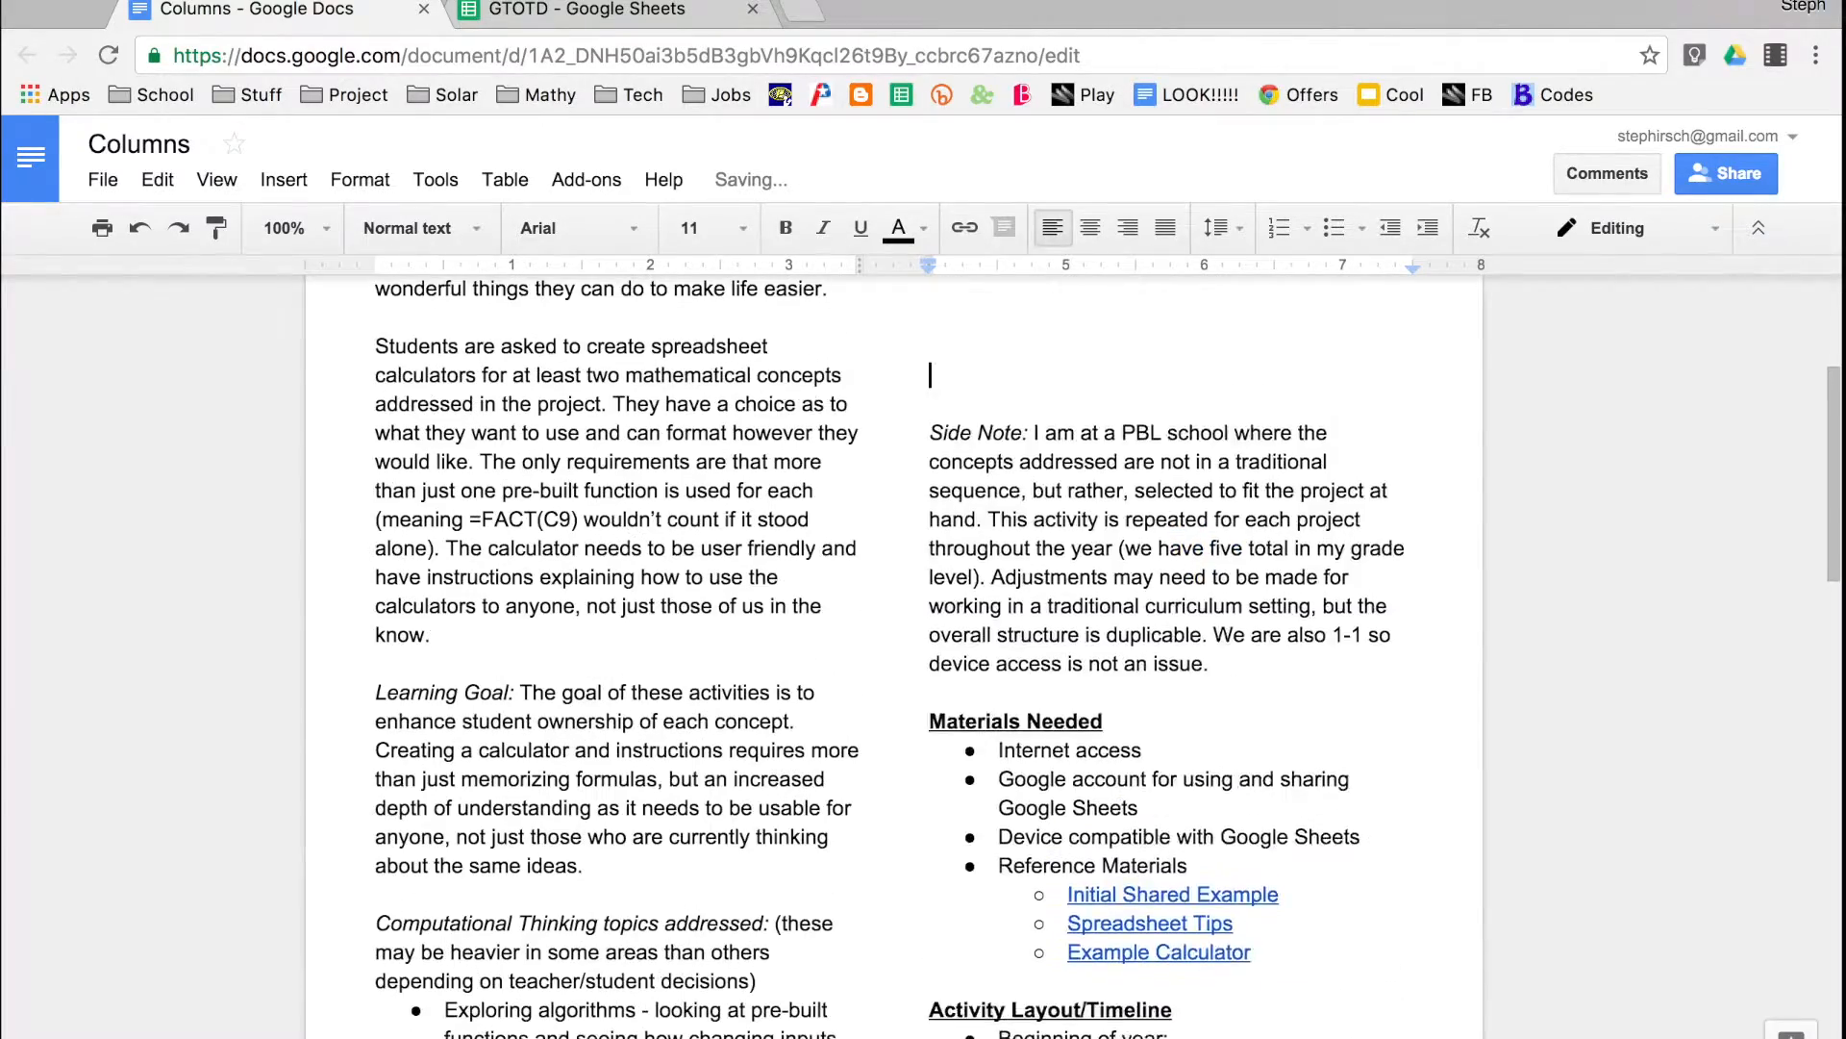
scroll(894, 656, "down", 10)
scroll(894, 655, "up", 2)
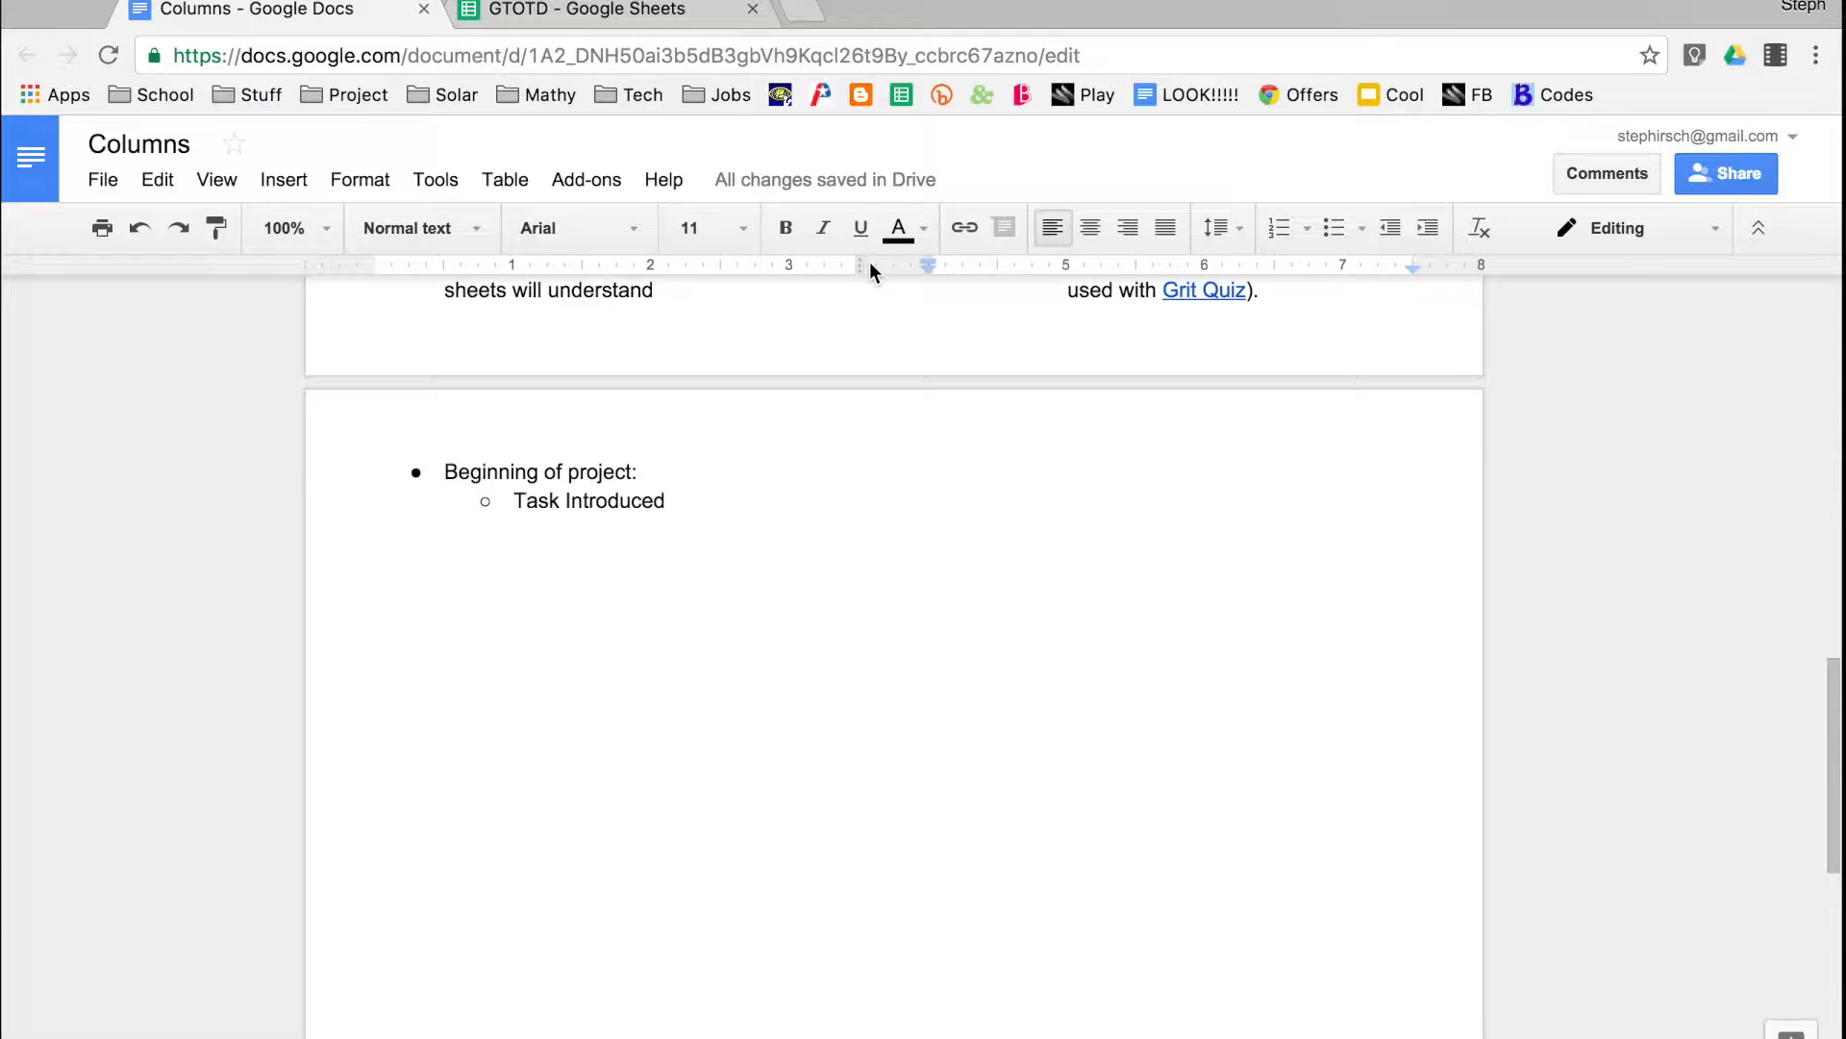
left_click_drag(867, 264, 881, 265)
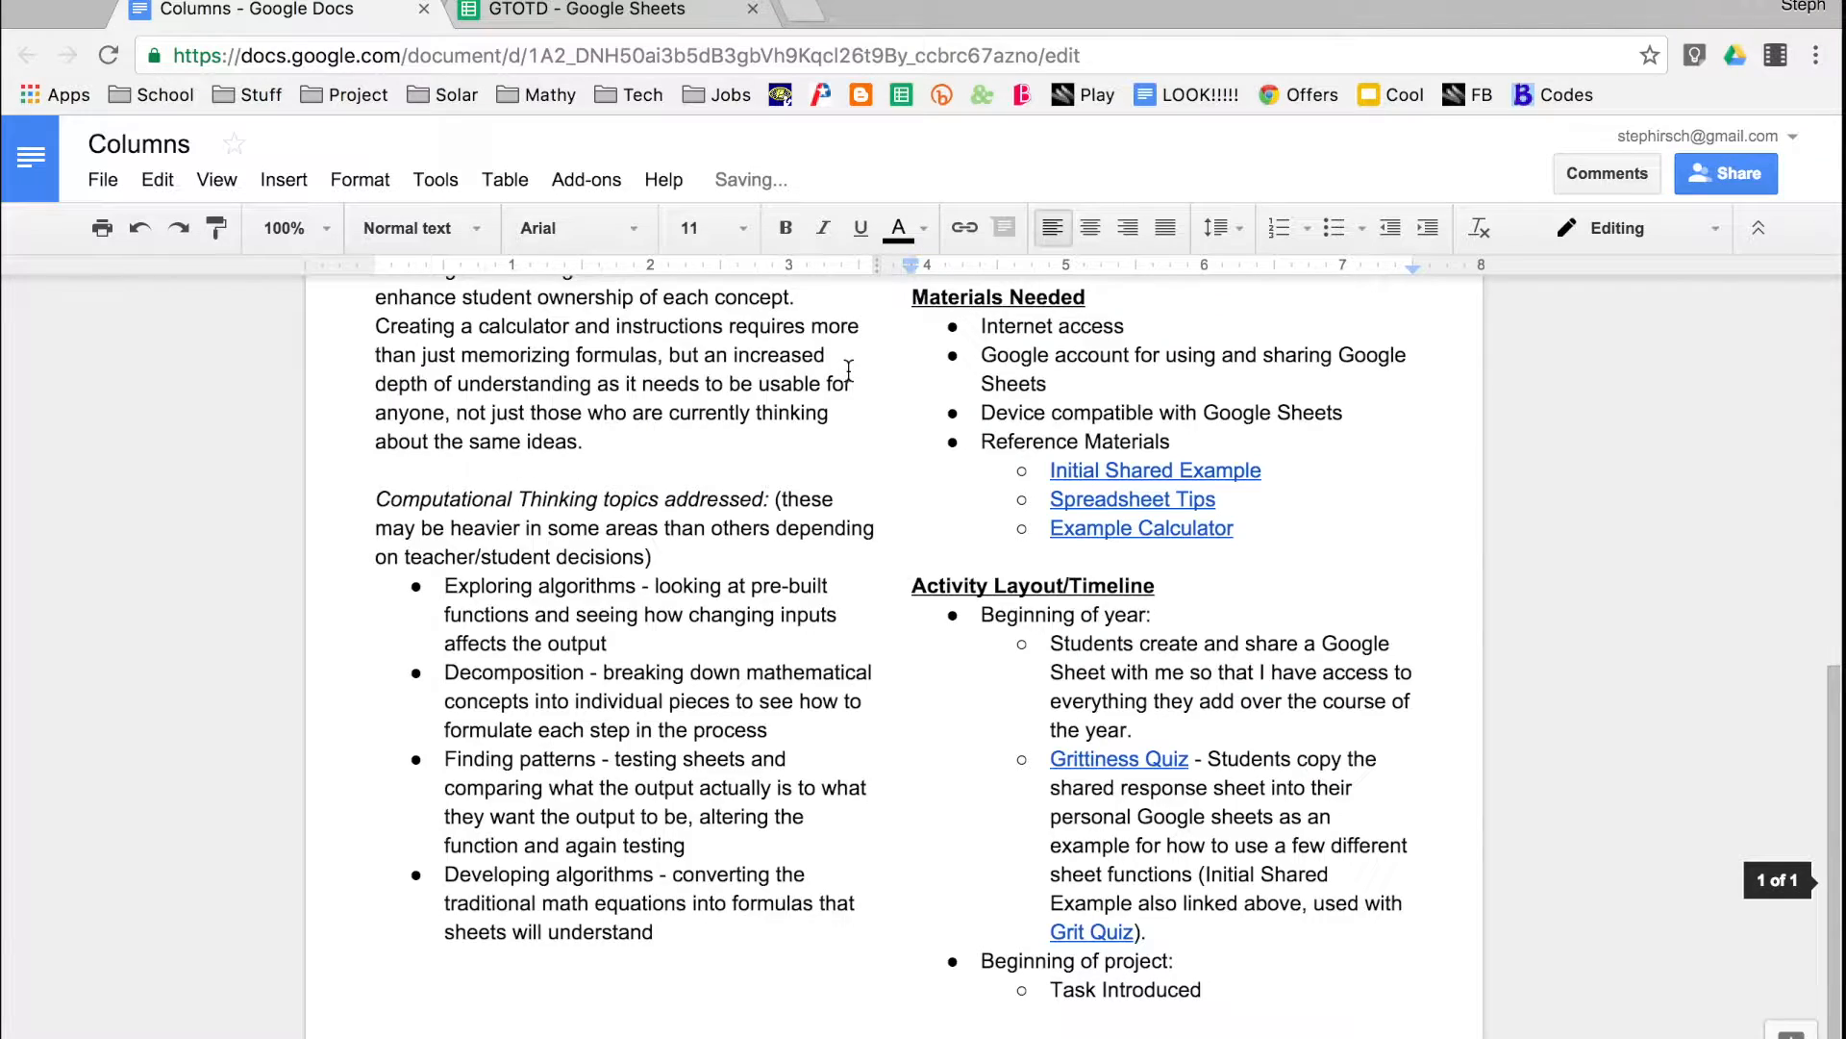
scroll(848, 371, "up", 7)
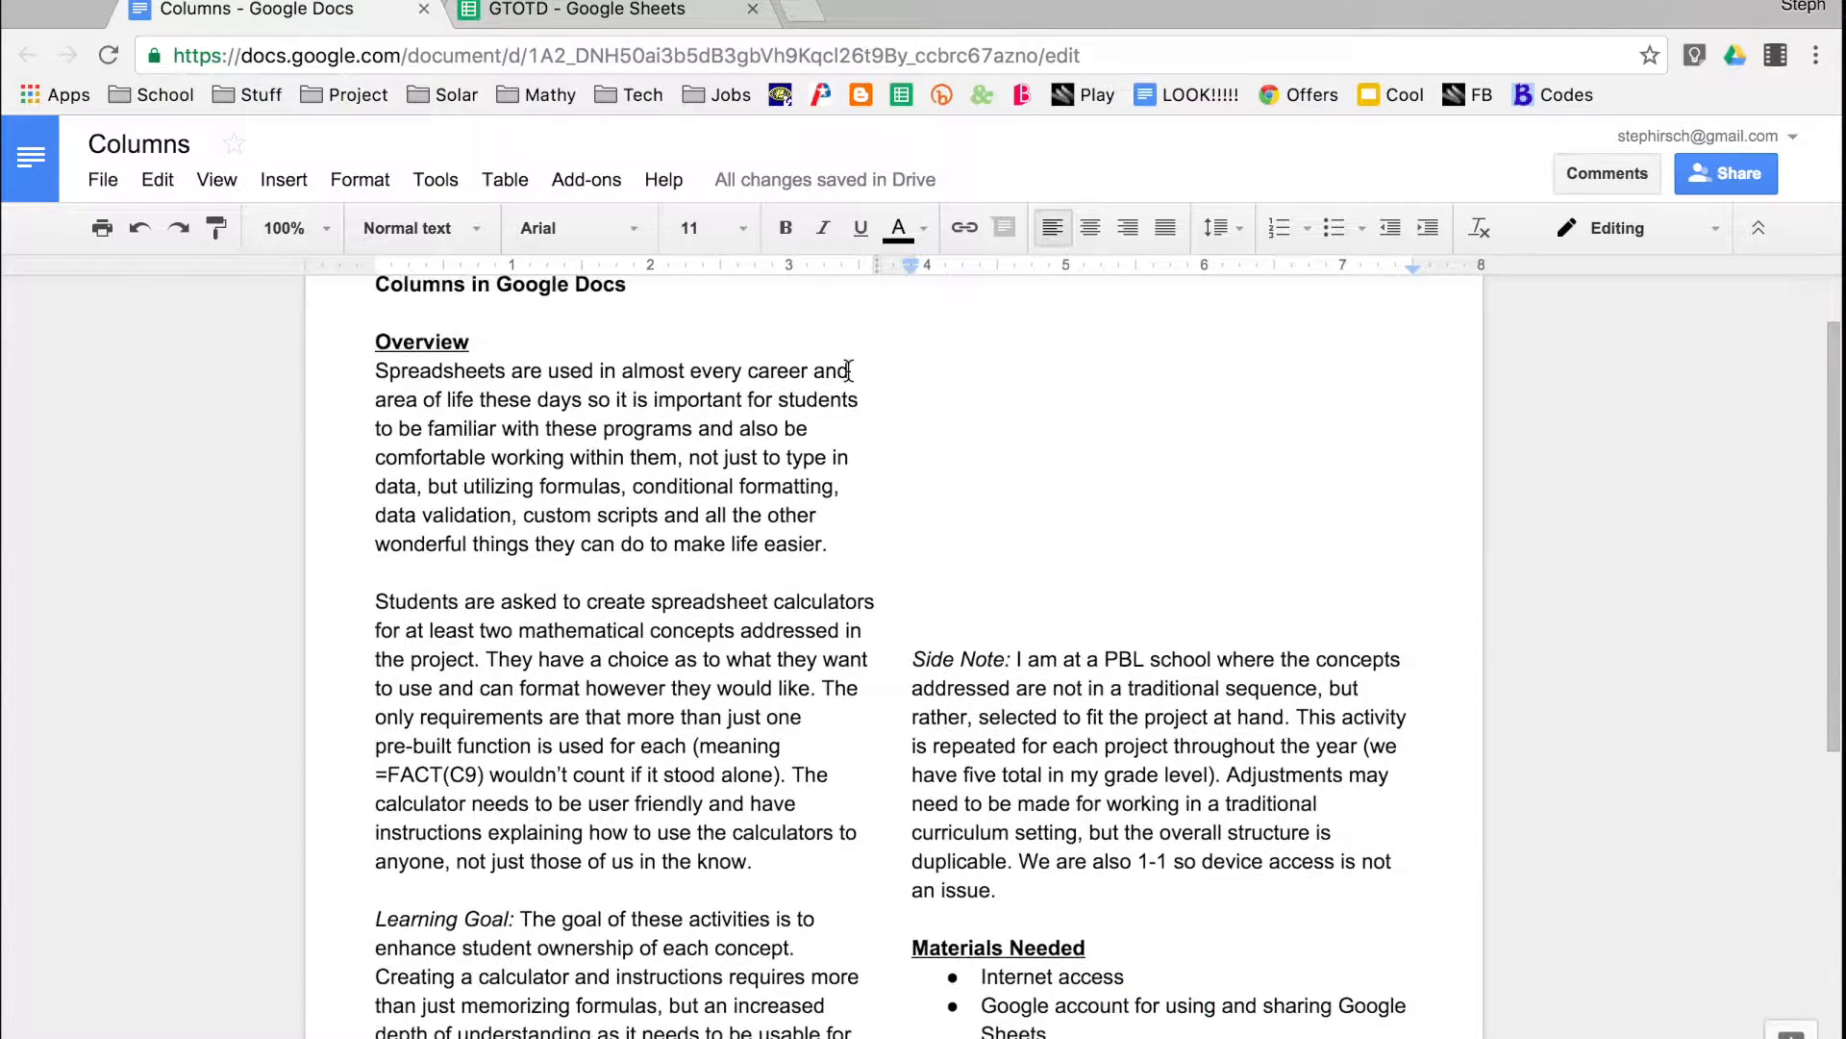
scroll(848, 370, "up", 2)
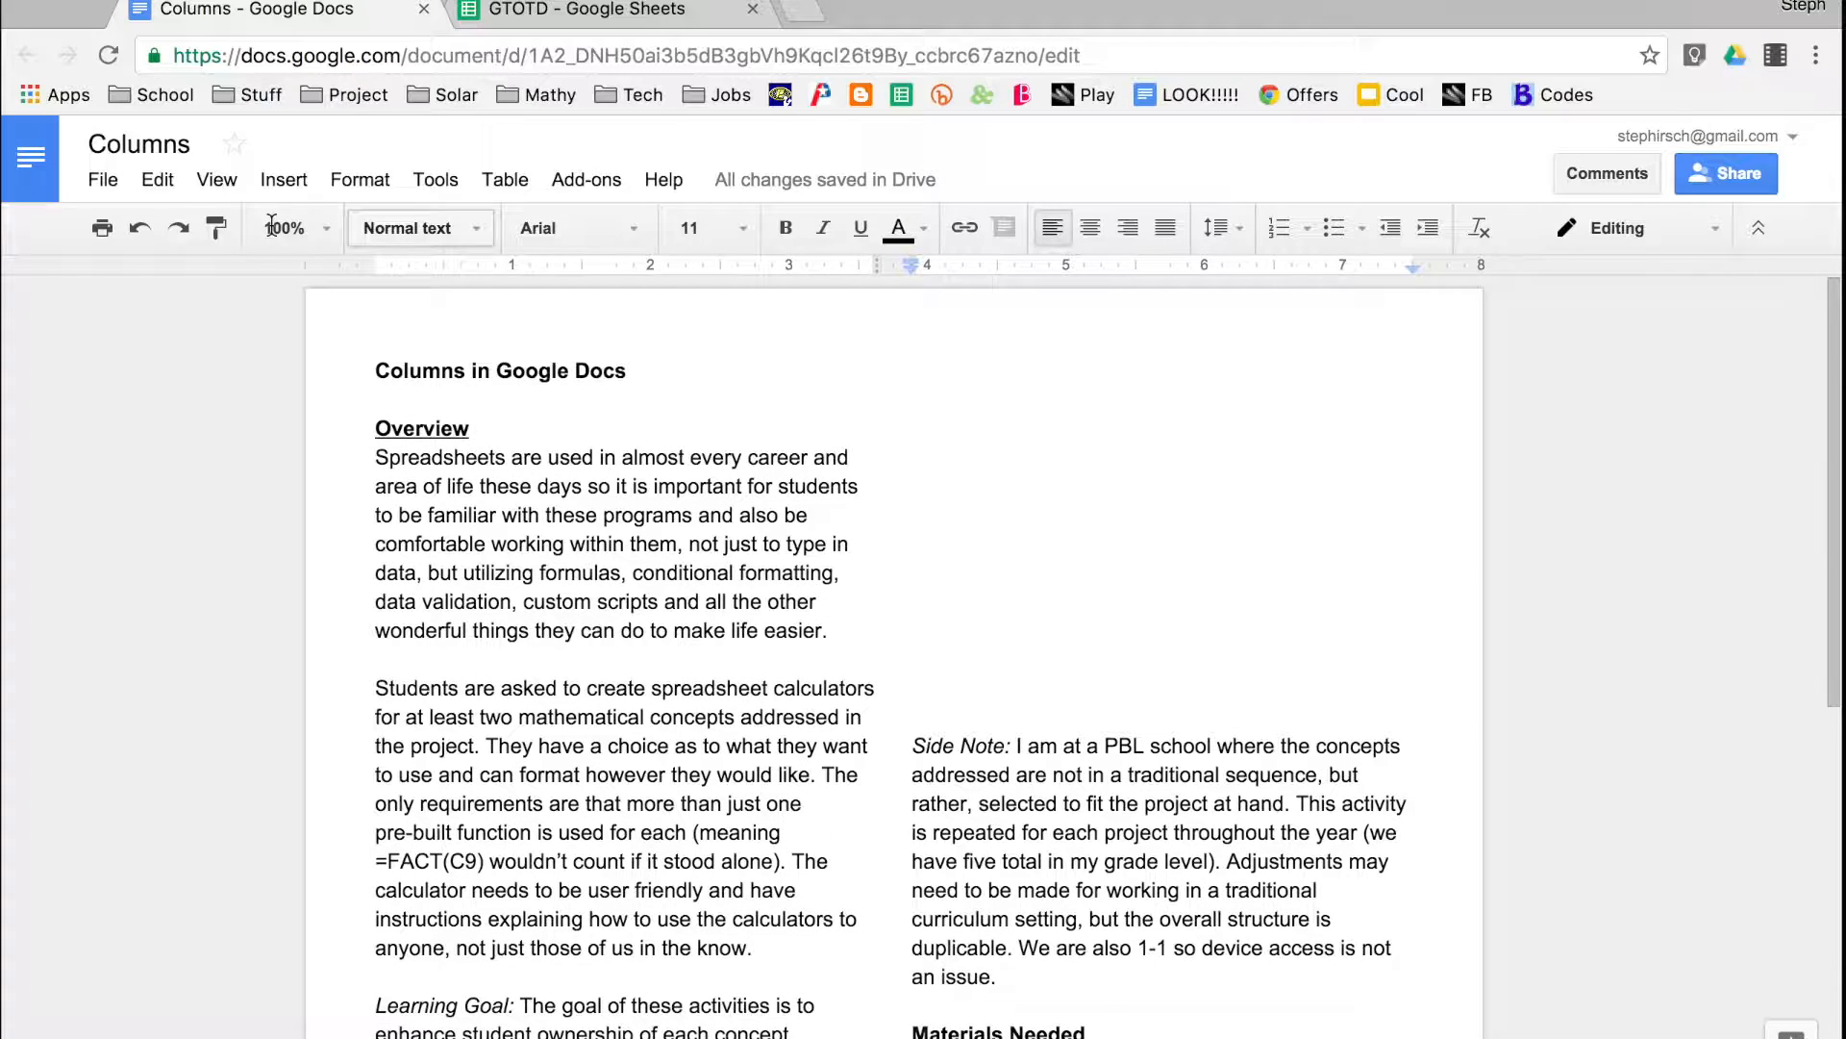
- Undo the column gap adjustment and delete the extra blank lines above the Side Note
left_click(137, 229)
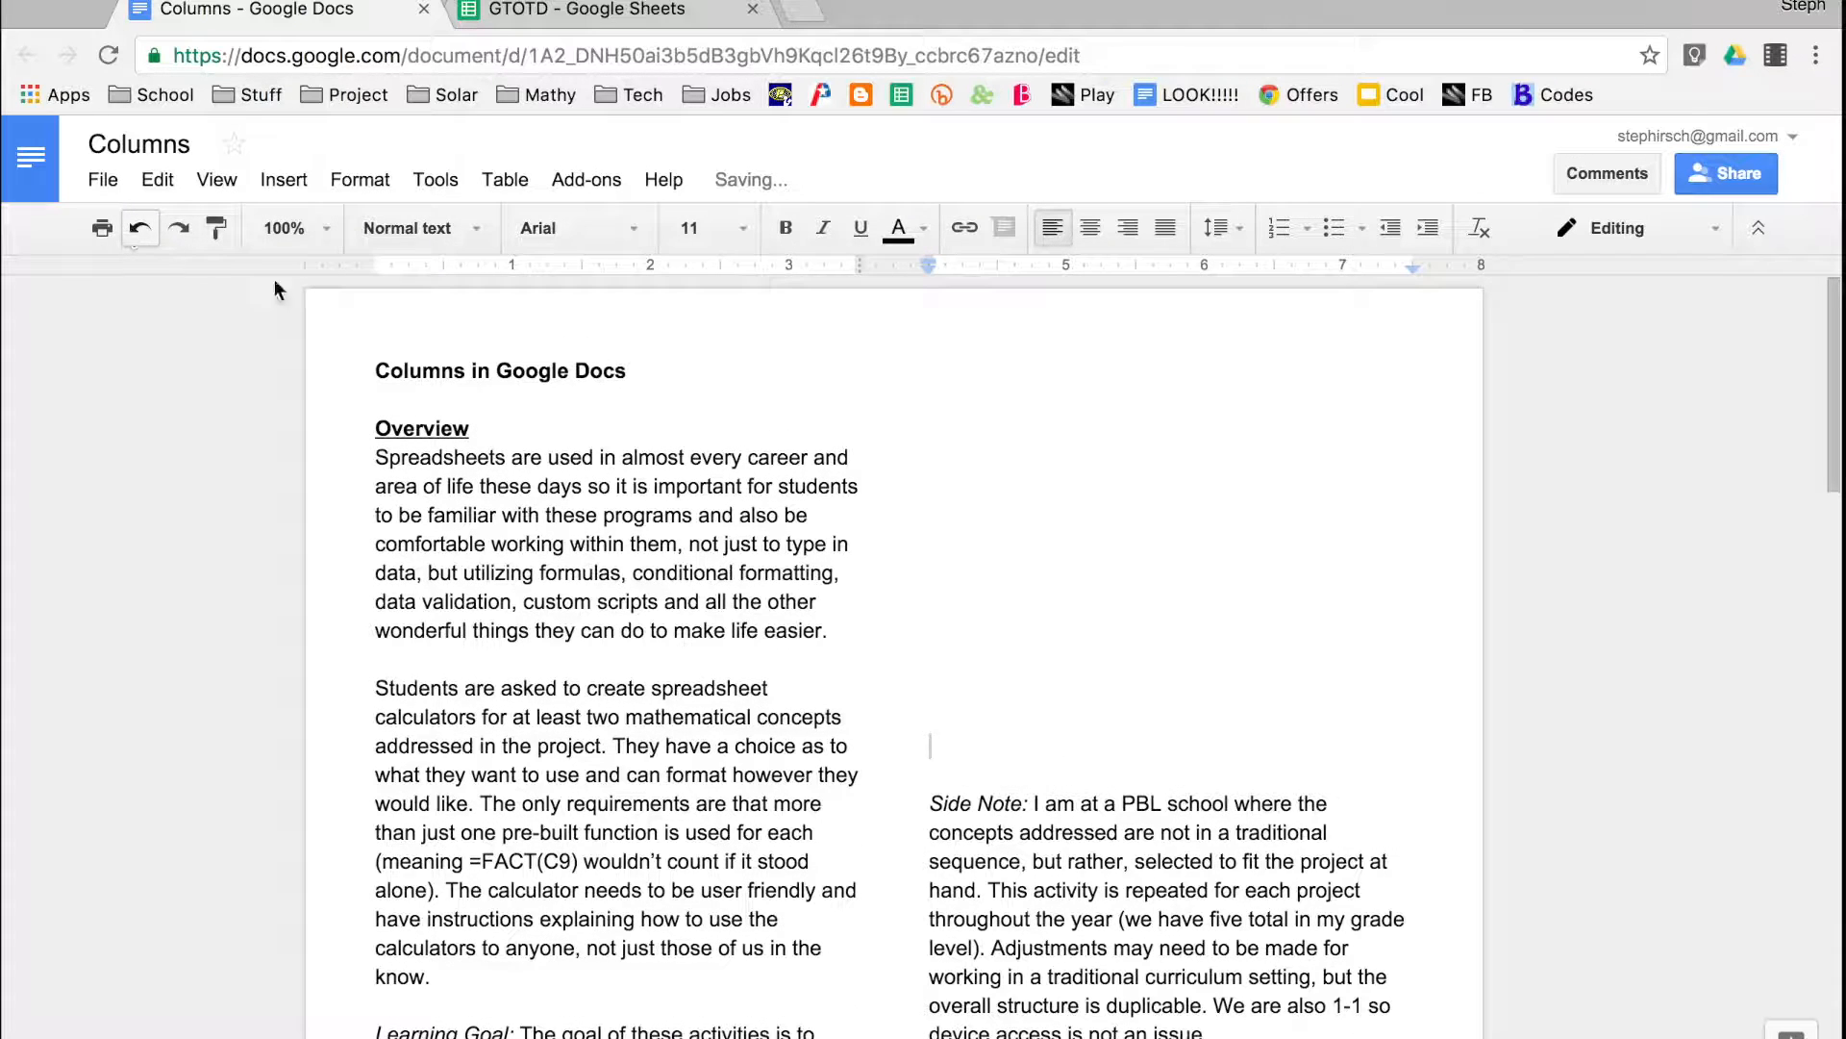
left_click_drag(977, 377, 1098, 762)
key("BackSpace")
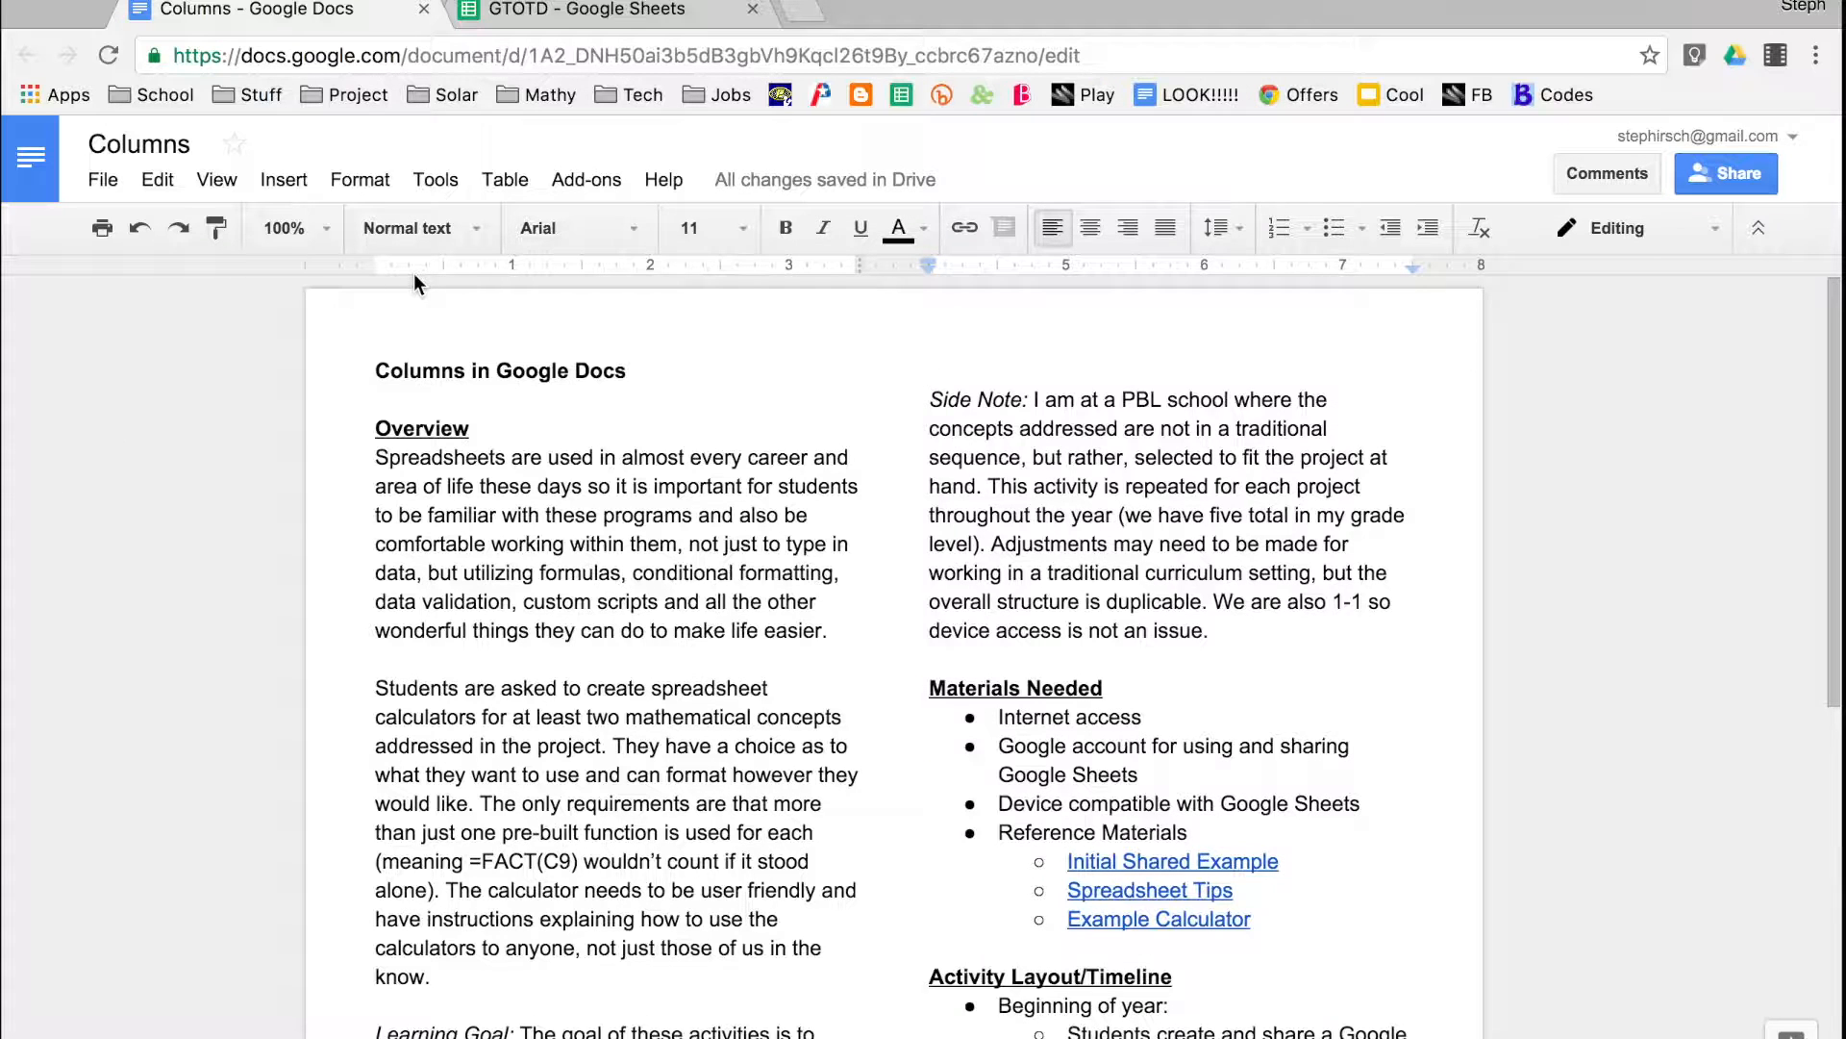
- Change the document's layout to three columns
left_click(433, 180)
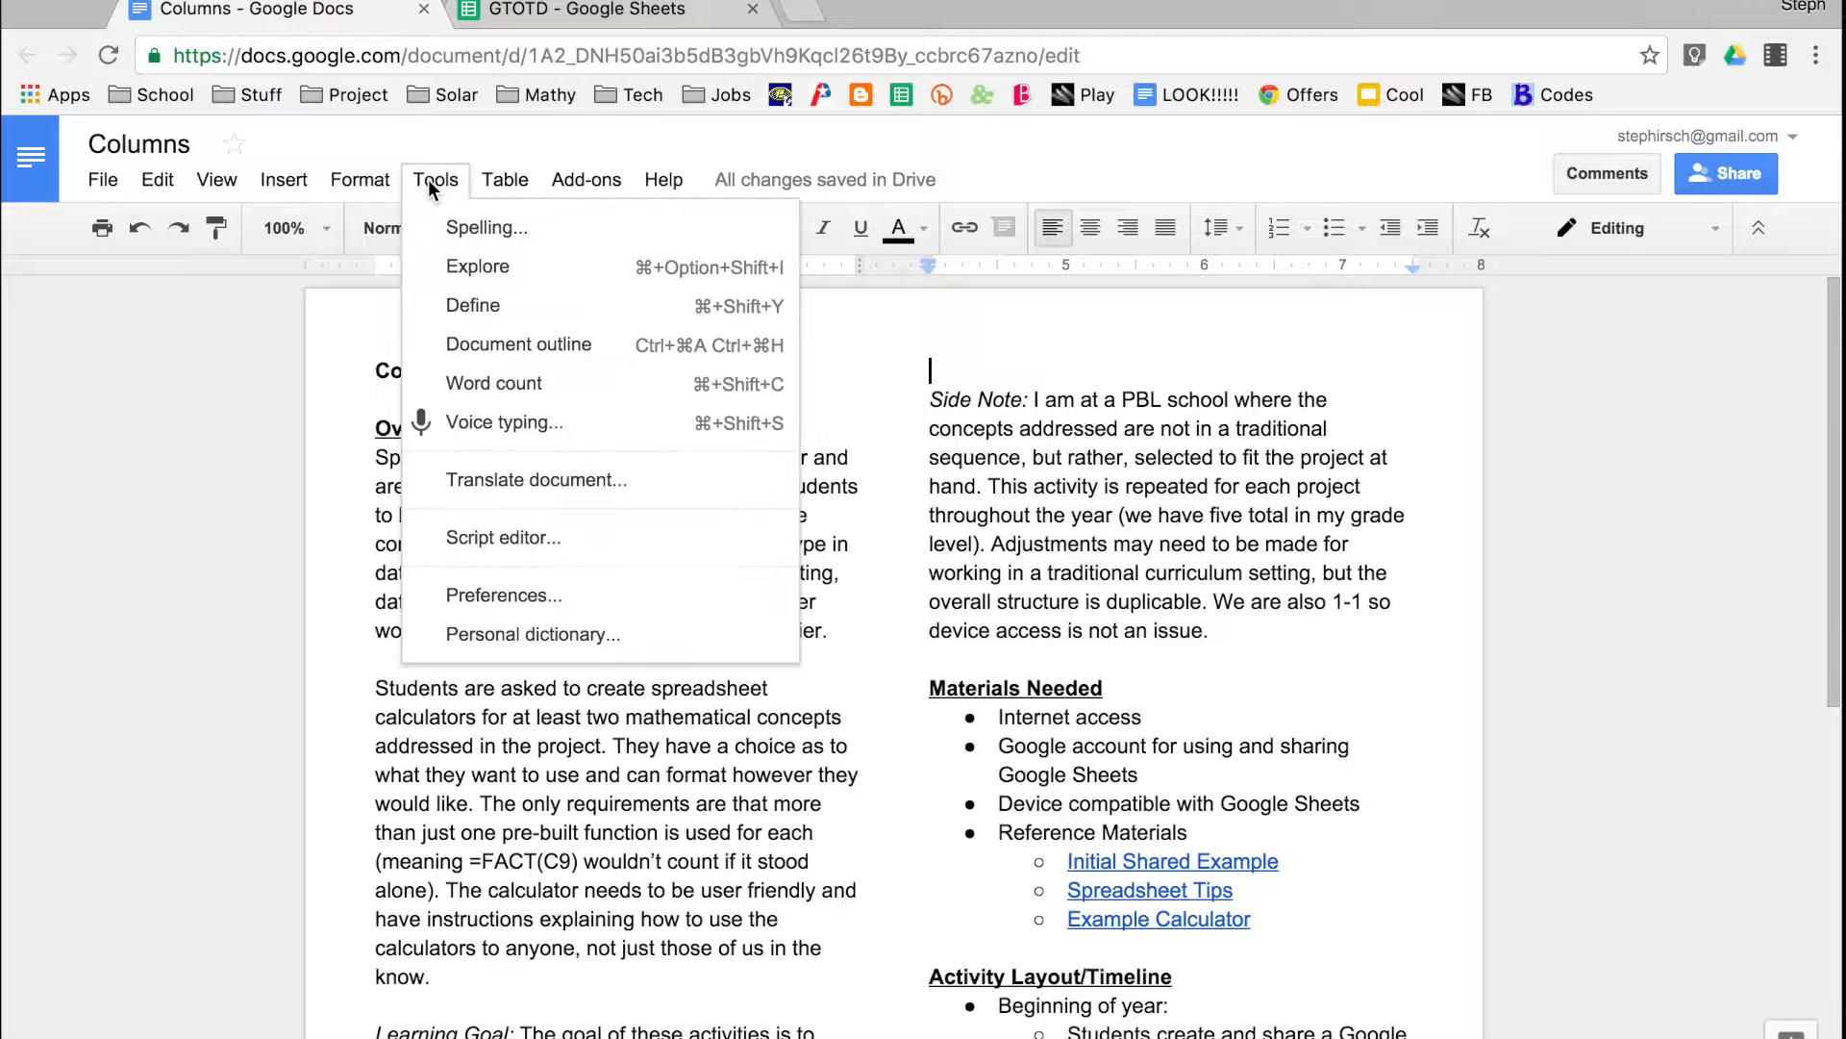
mouse_move(370, 188)
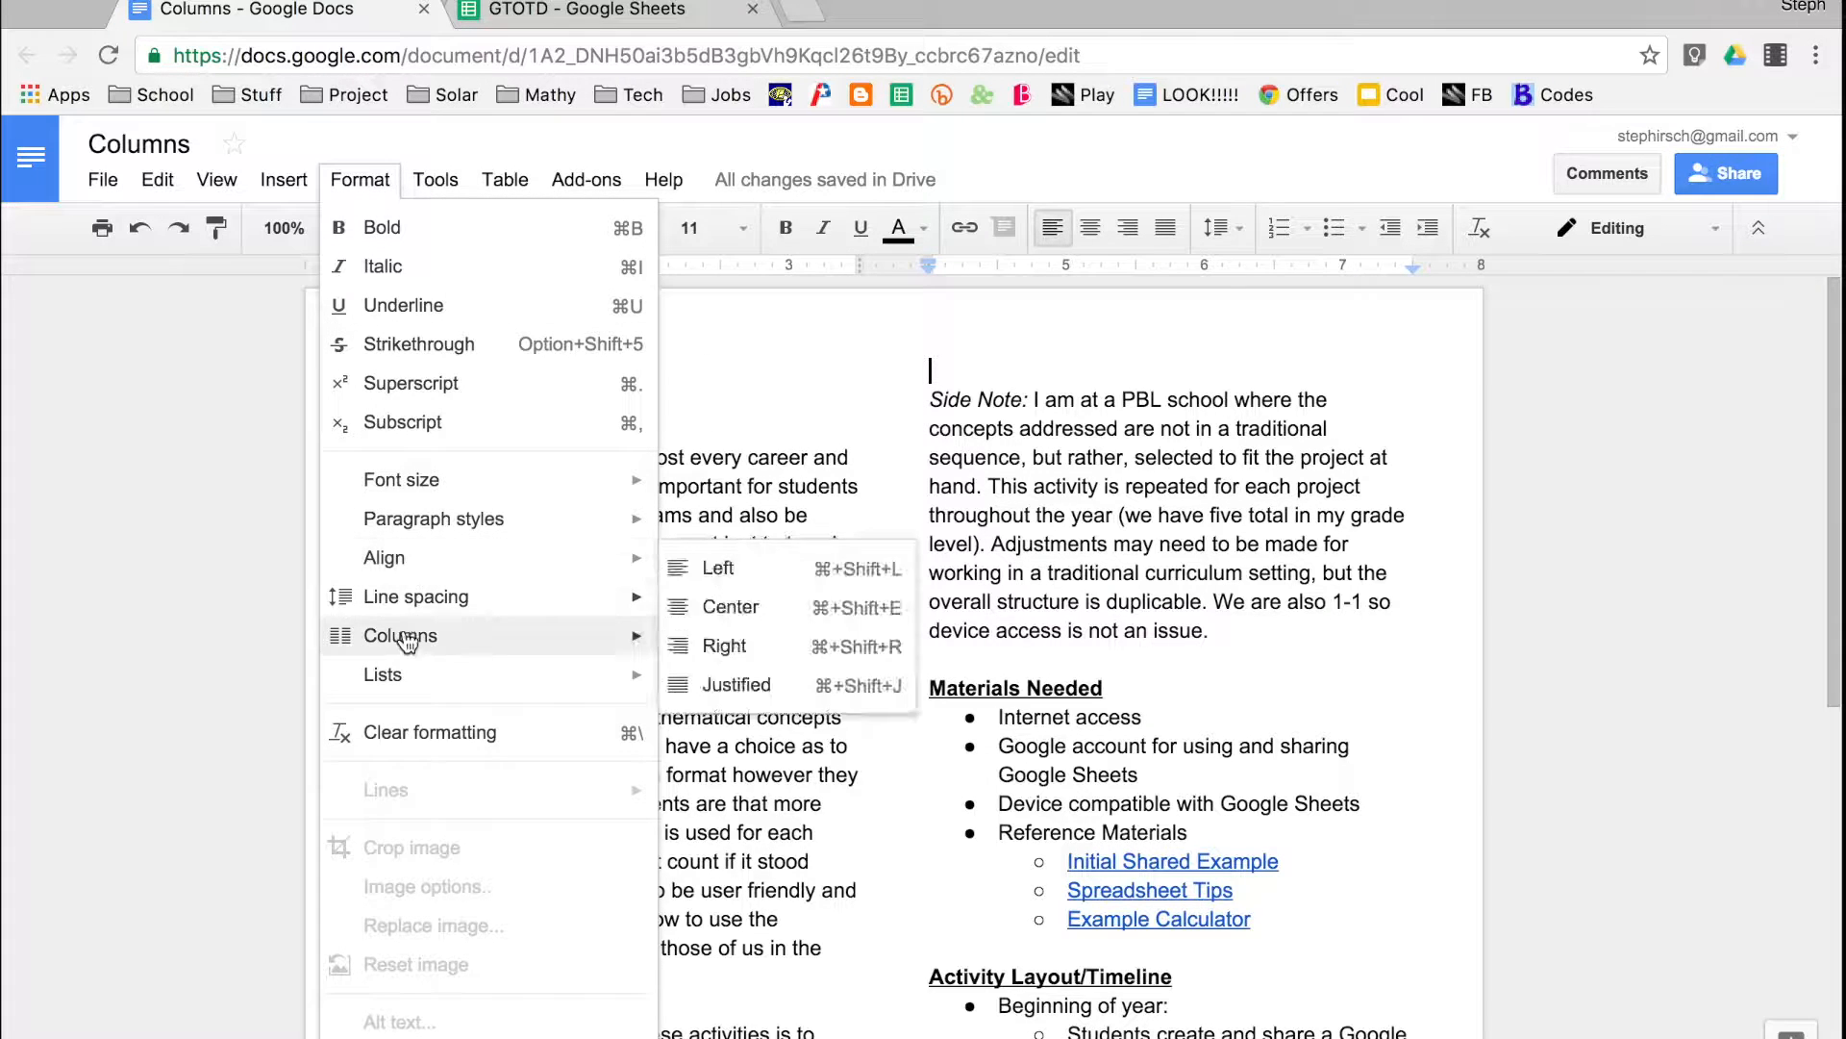
mouse_move(408, 637)
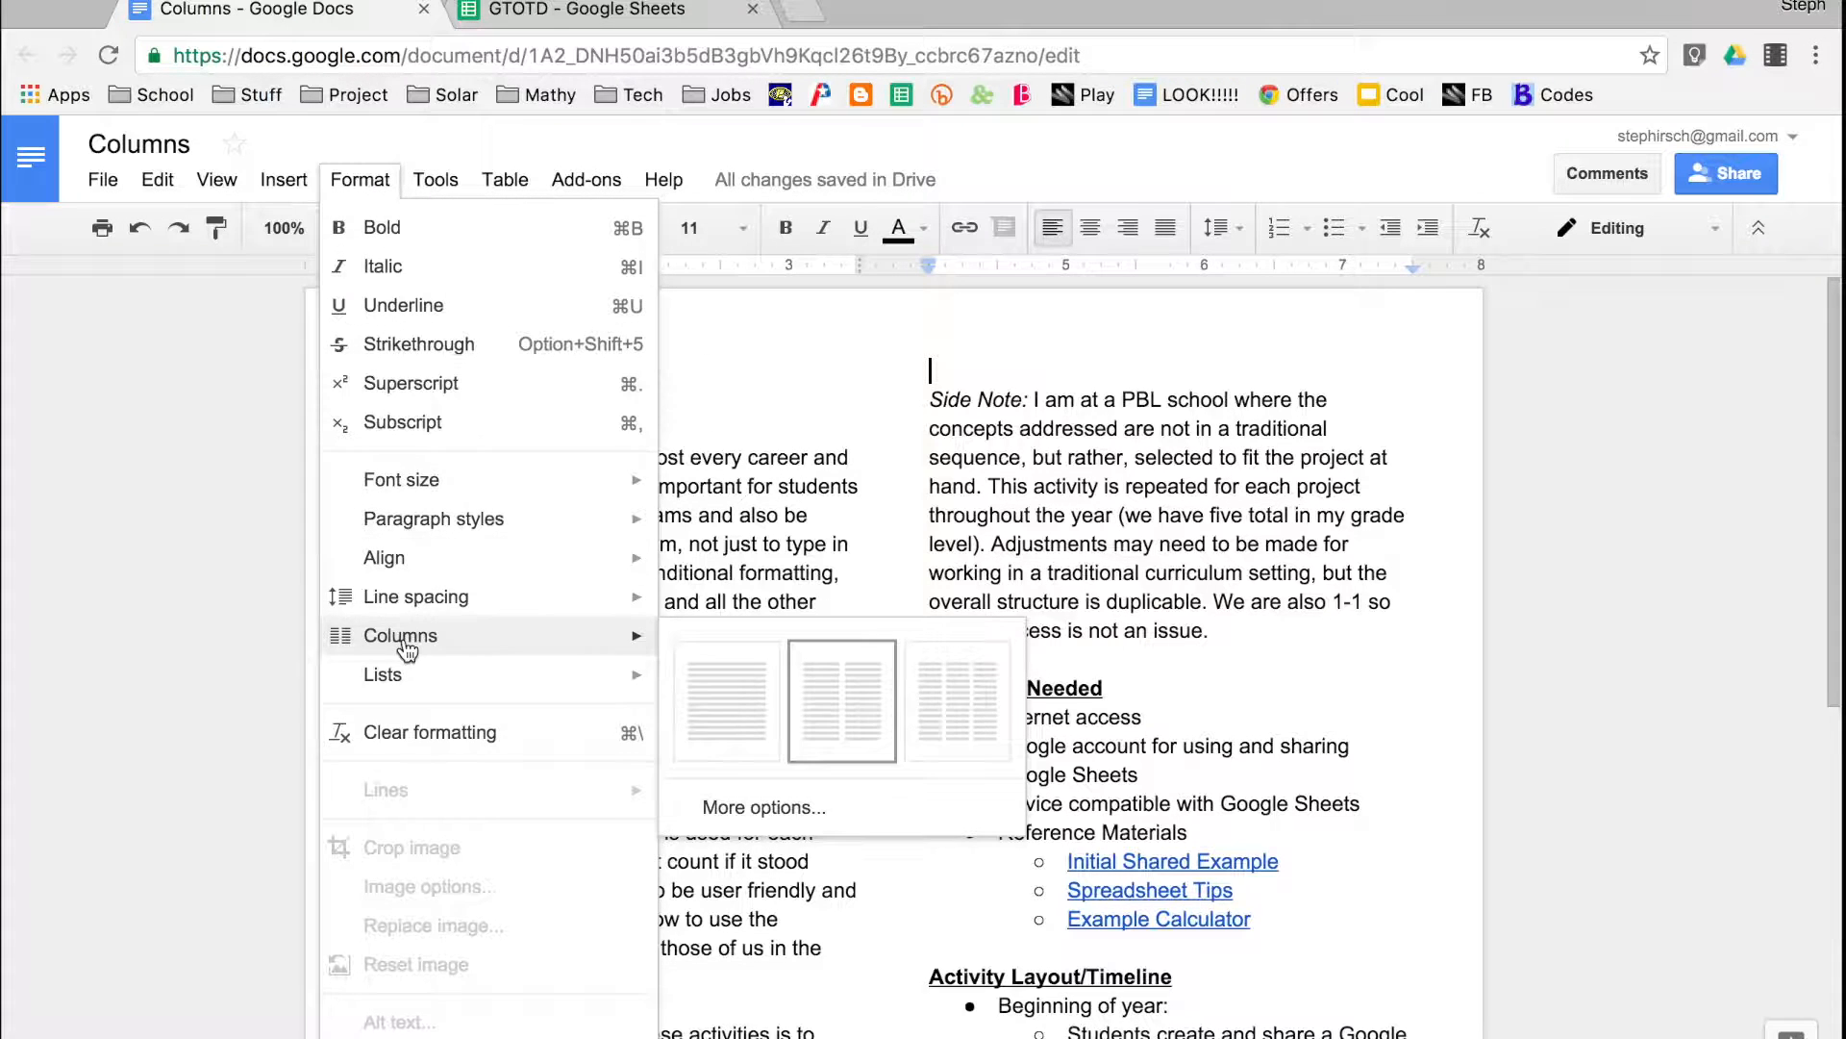
left_click(933, 700)
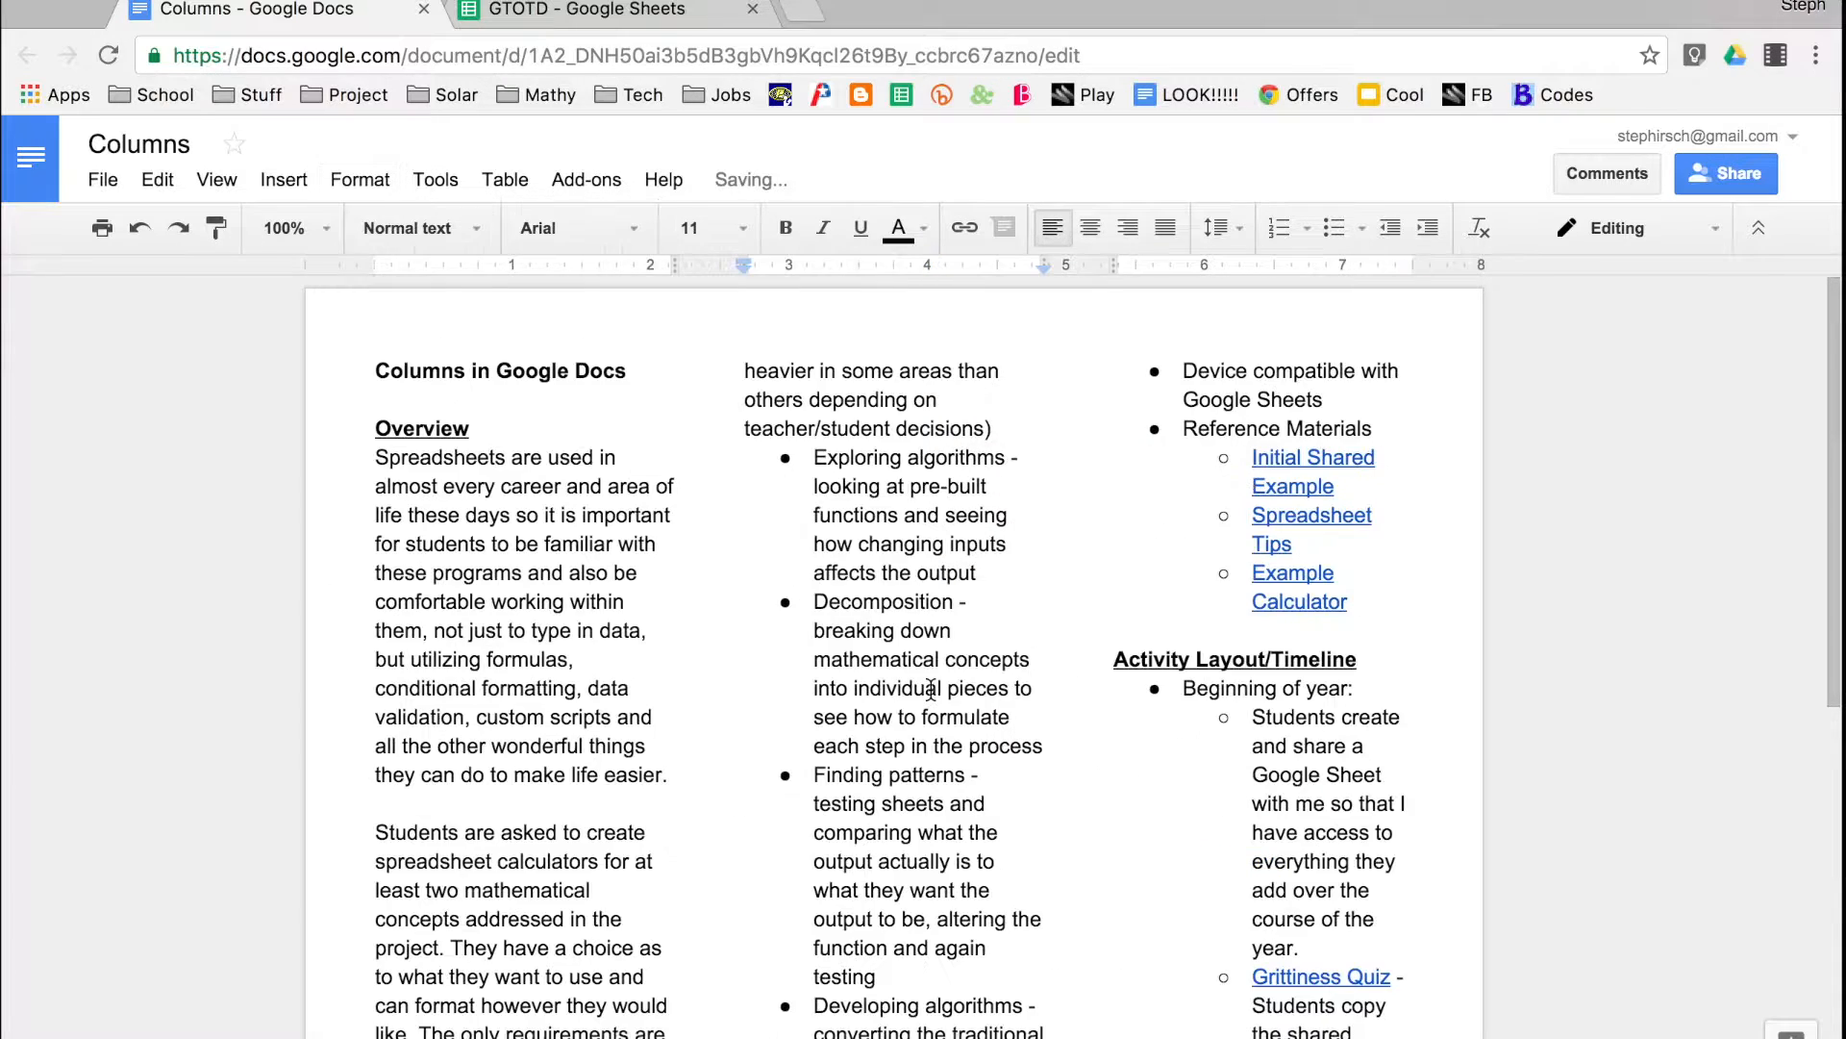
- Apply custom column options: 3 columns, 0.3 inch spacing and a line between columns
scroll(899, 601, "down", 5)
scroll(900, 601, "down", 3)
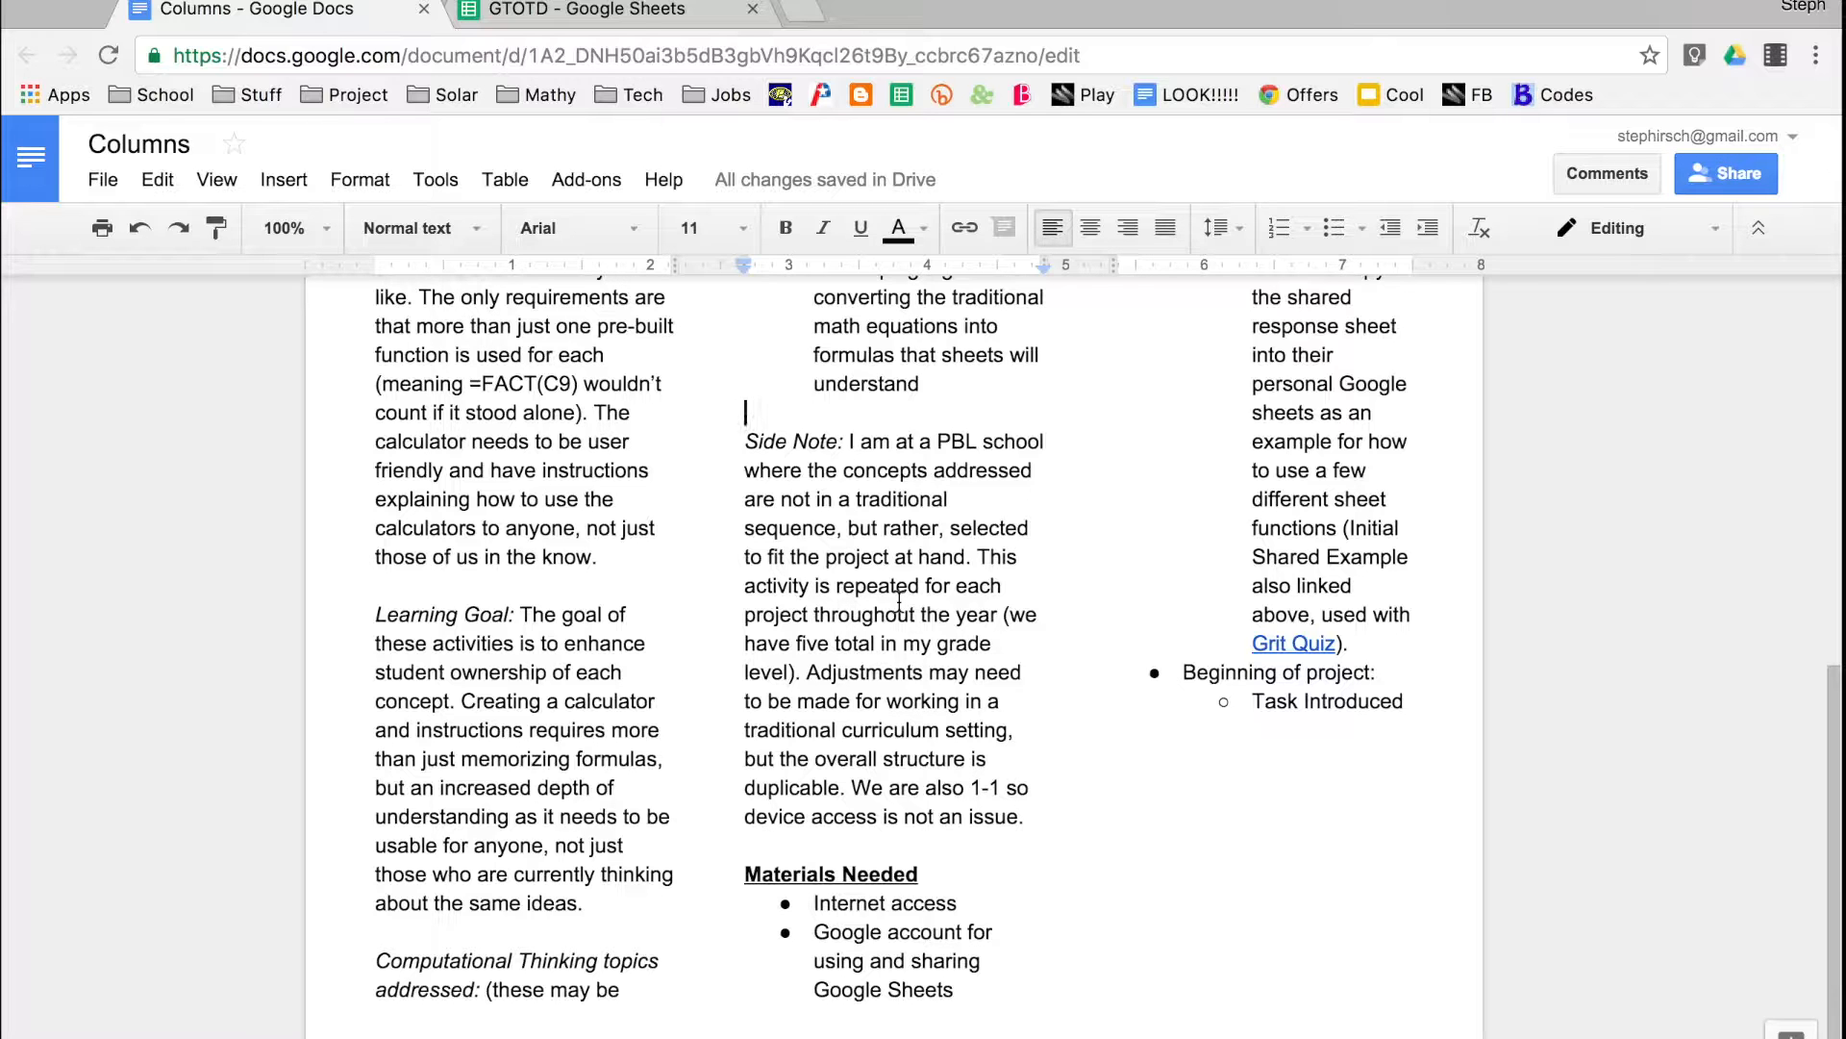
scroll(899, 601, "up", 3)
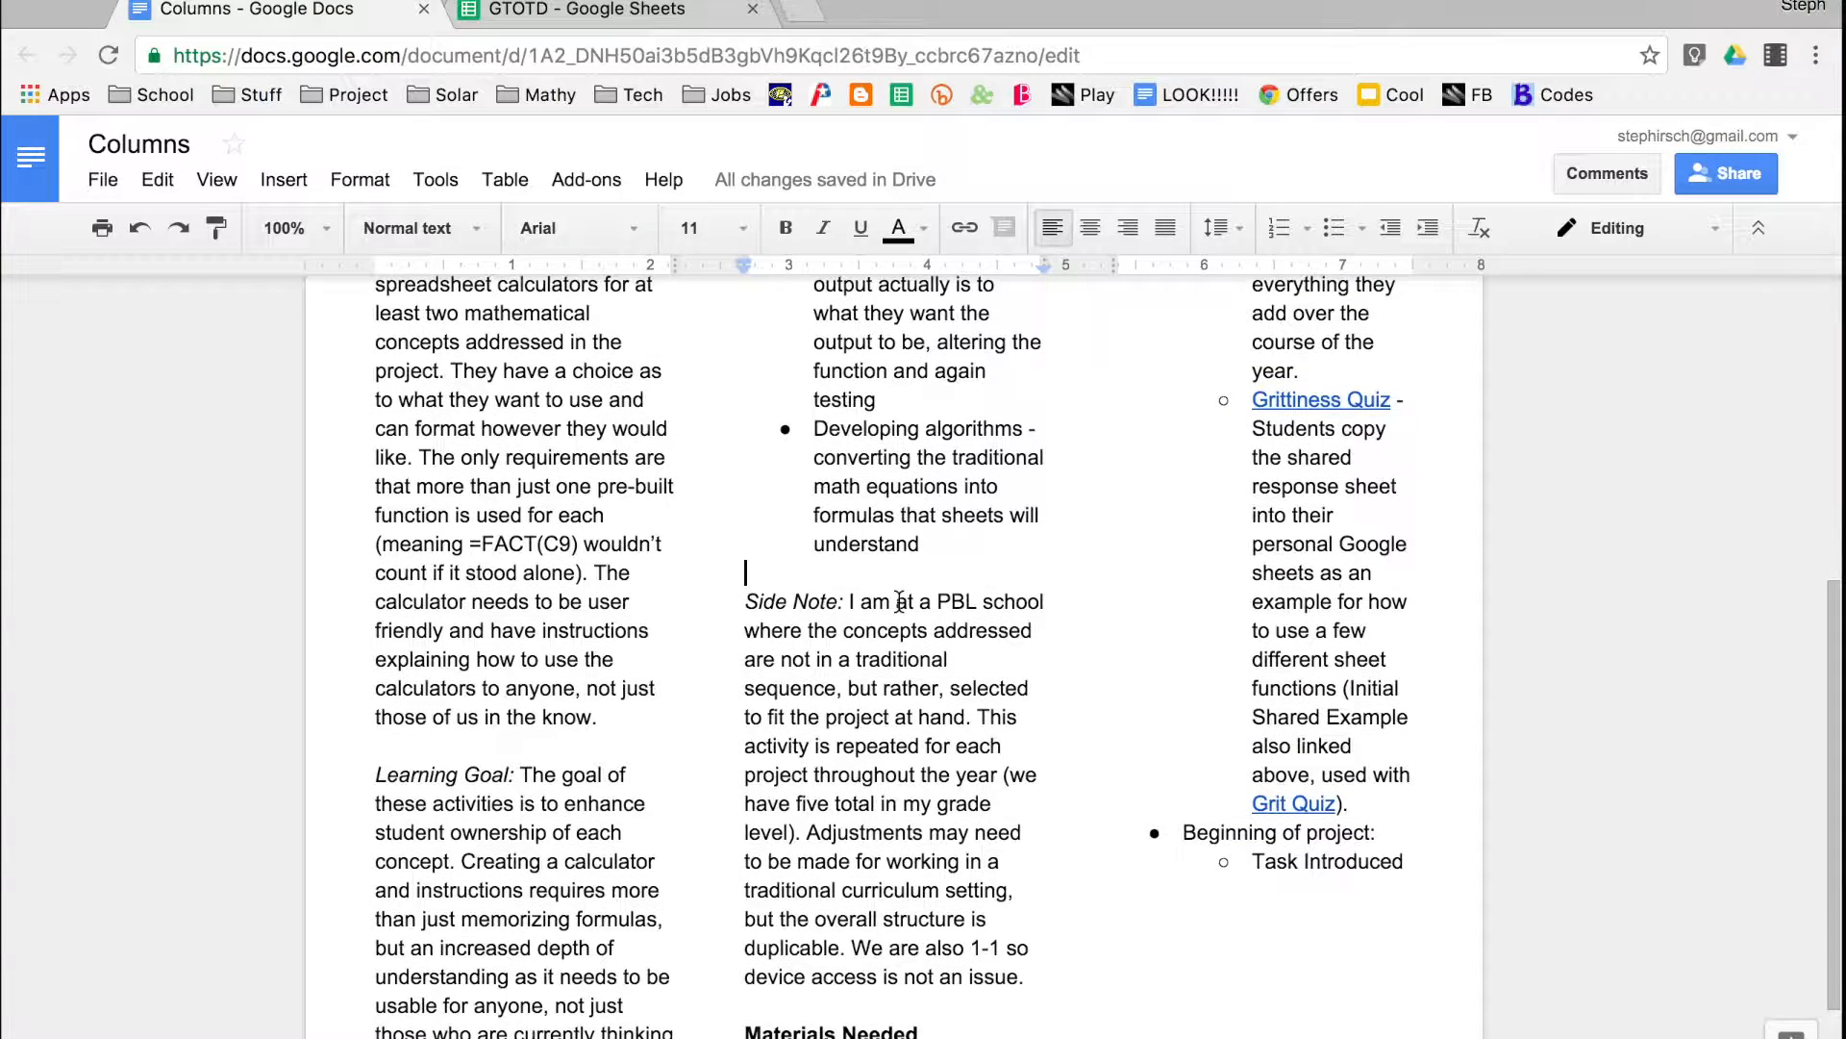
scroll(899, 601, "up", 3)
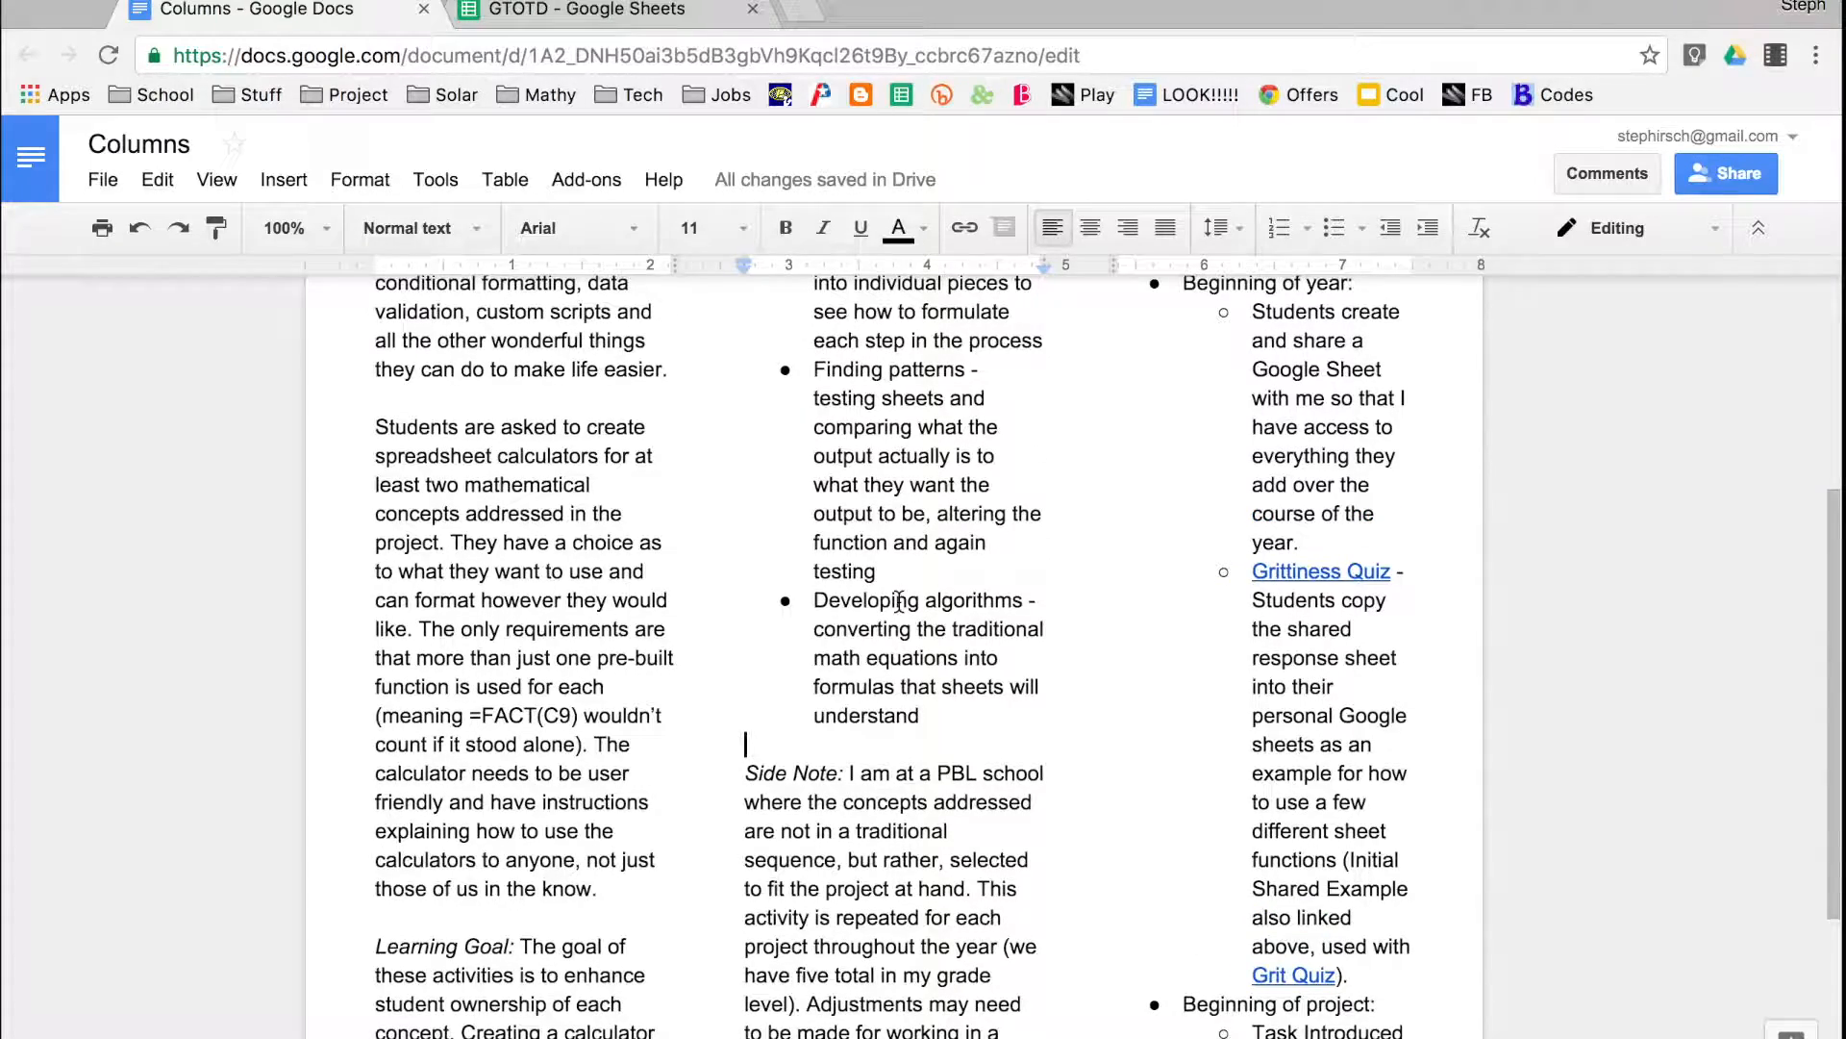
scroll(899, 601, "up", 5)
scroll(899, 601, "up", 3)
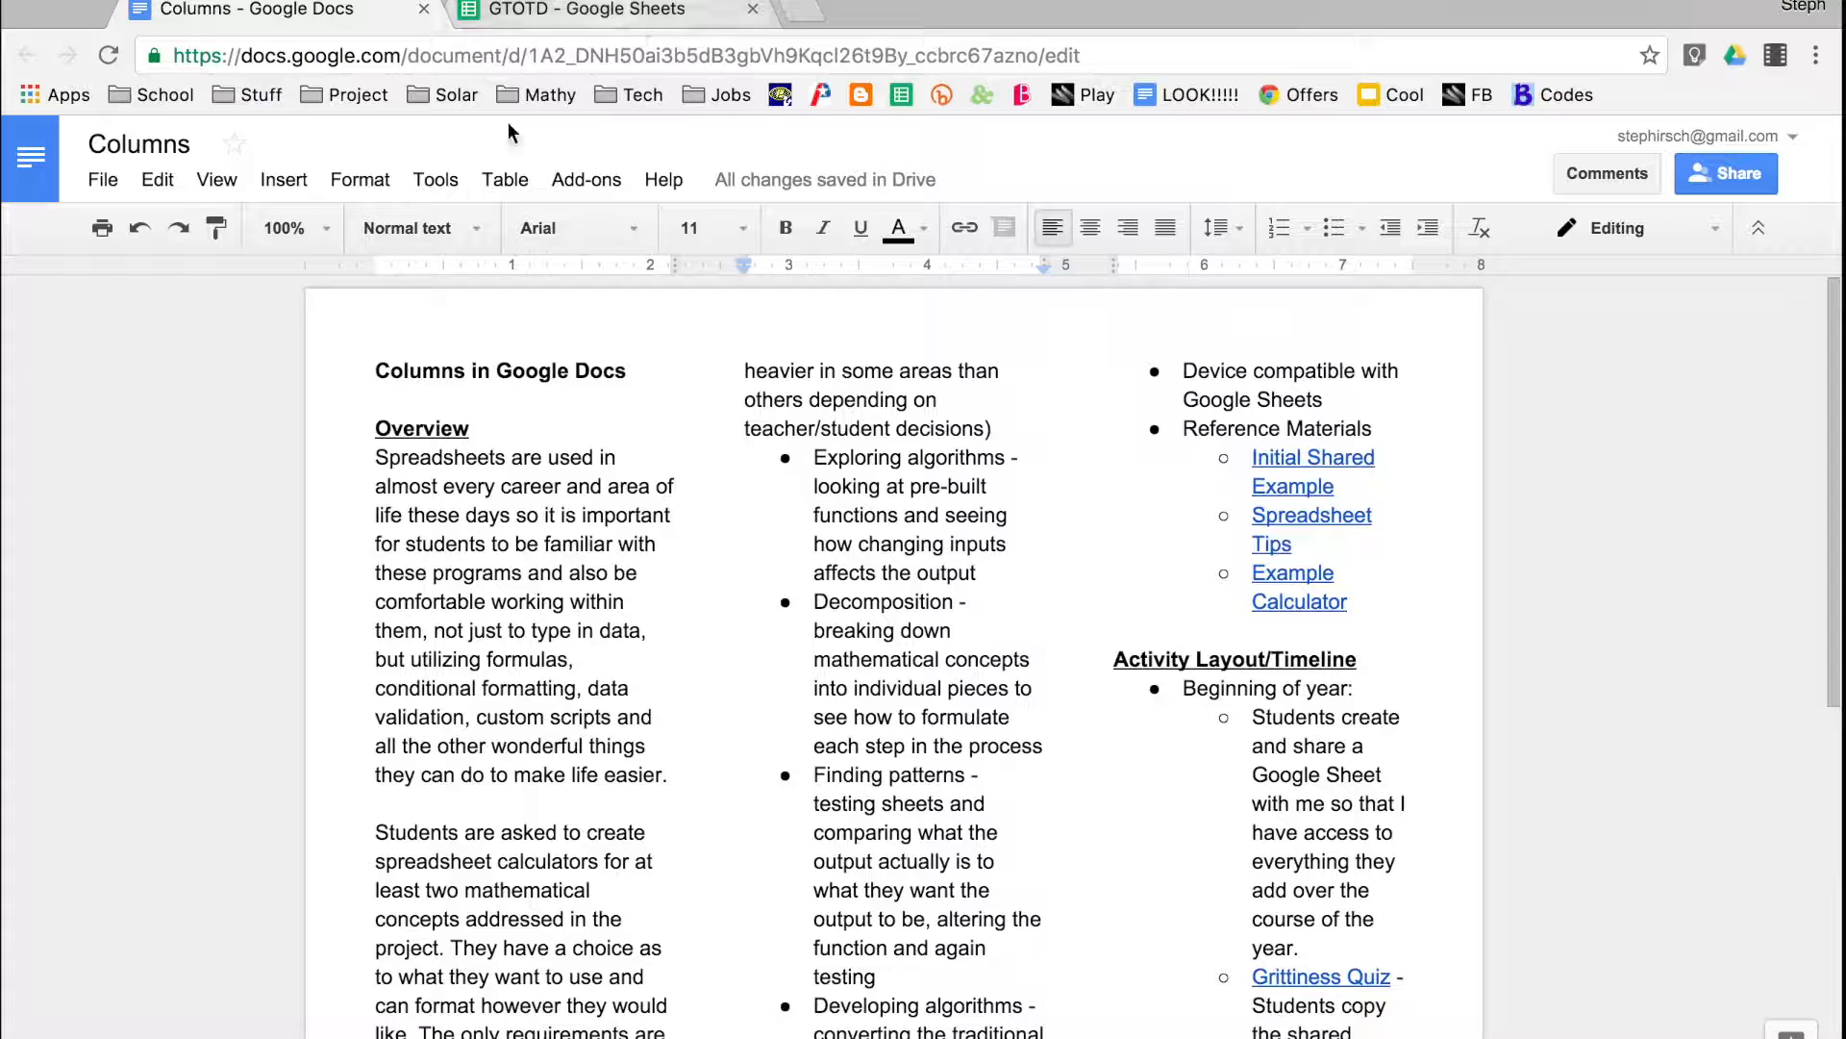
left_click(347, 181)
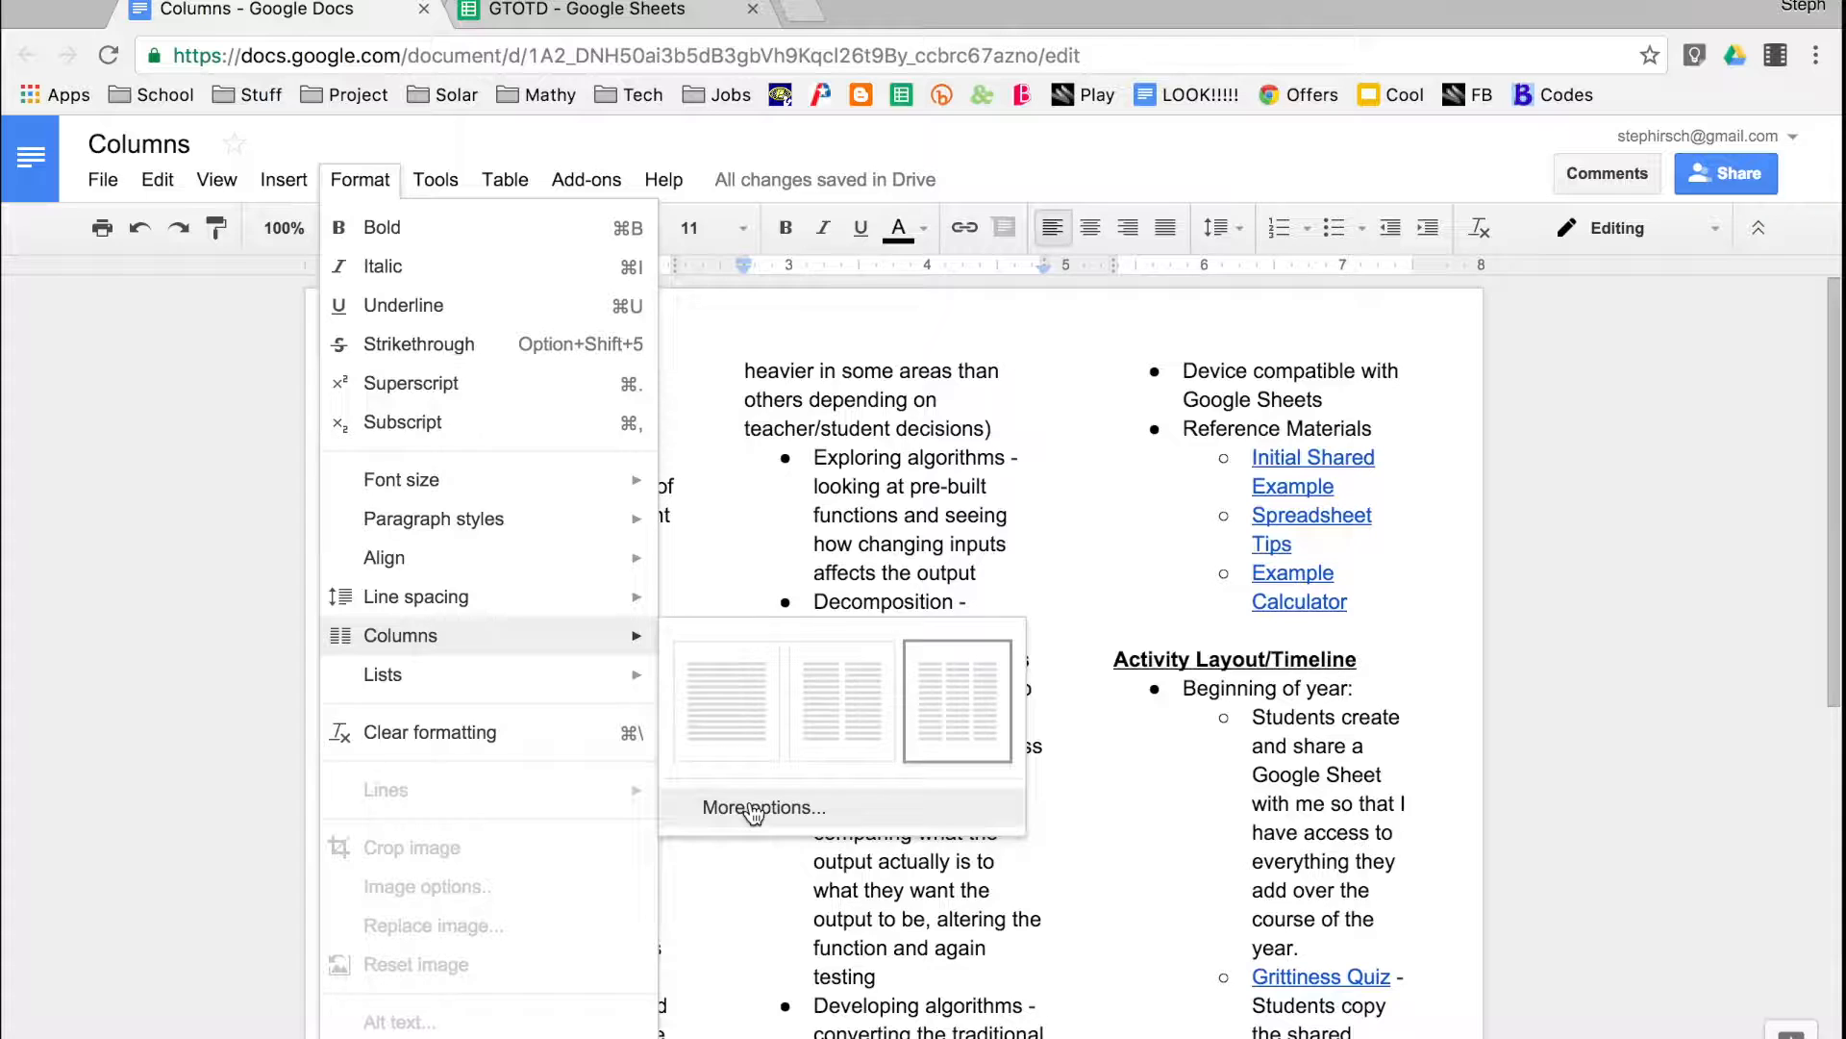
left_click(754, 811)
left_click(1084, 532)
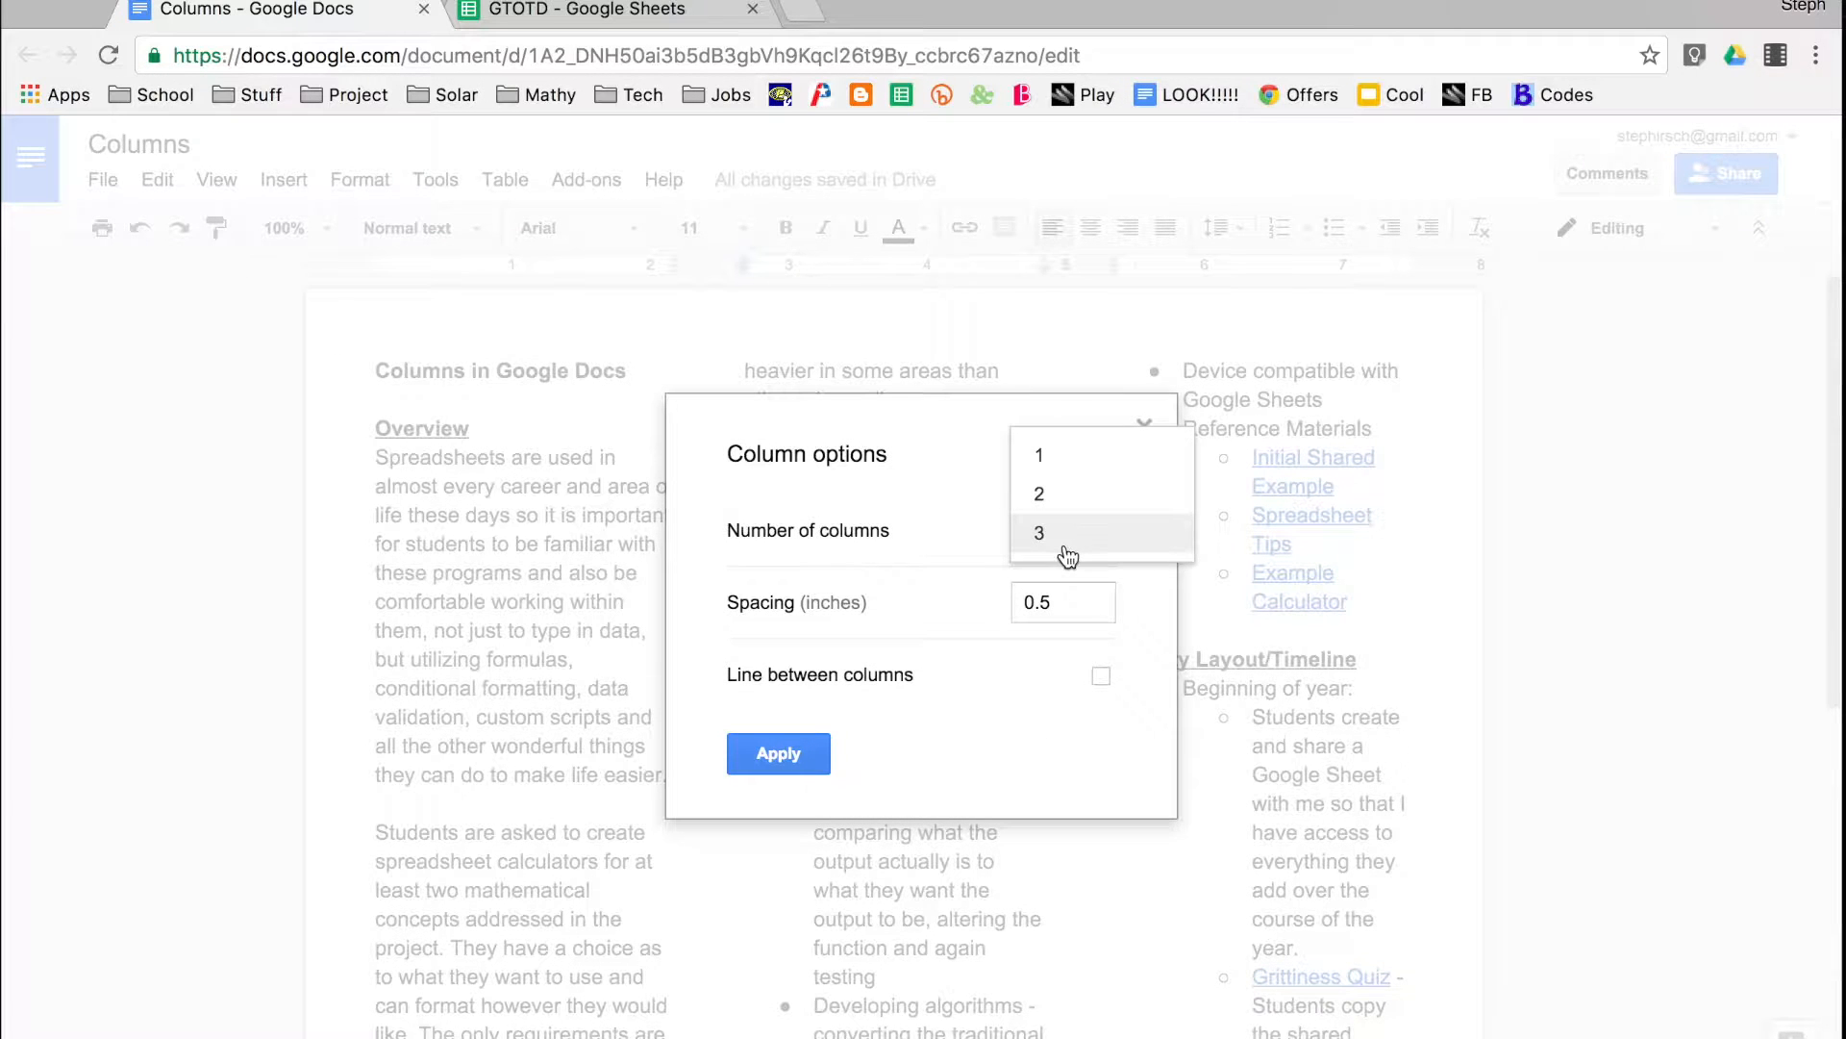
left_click(1065, 544)
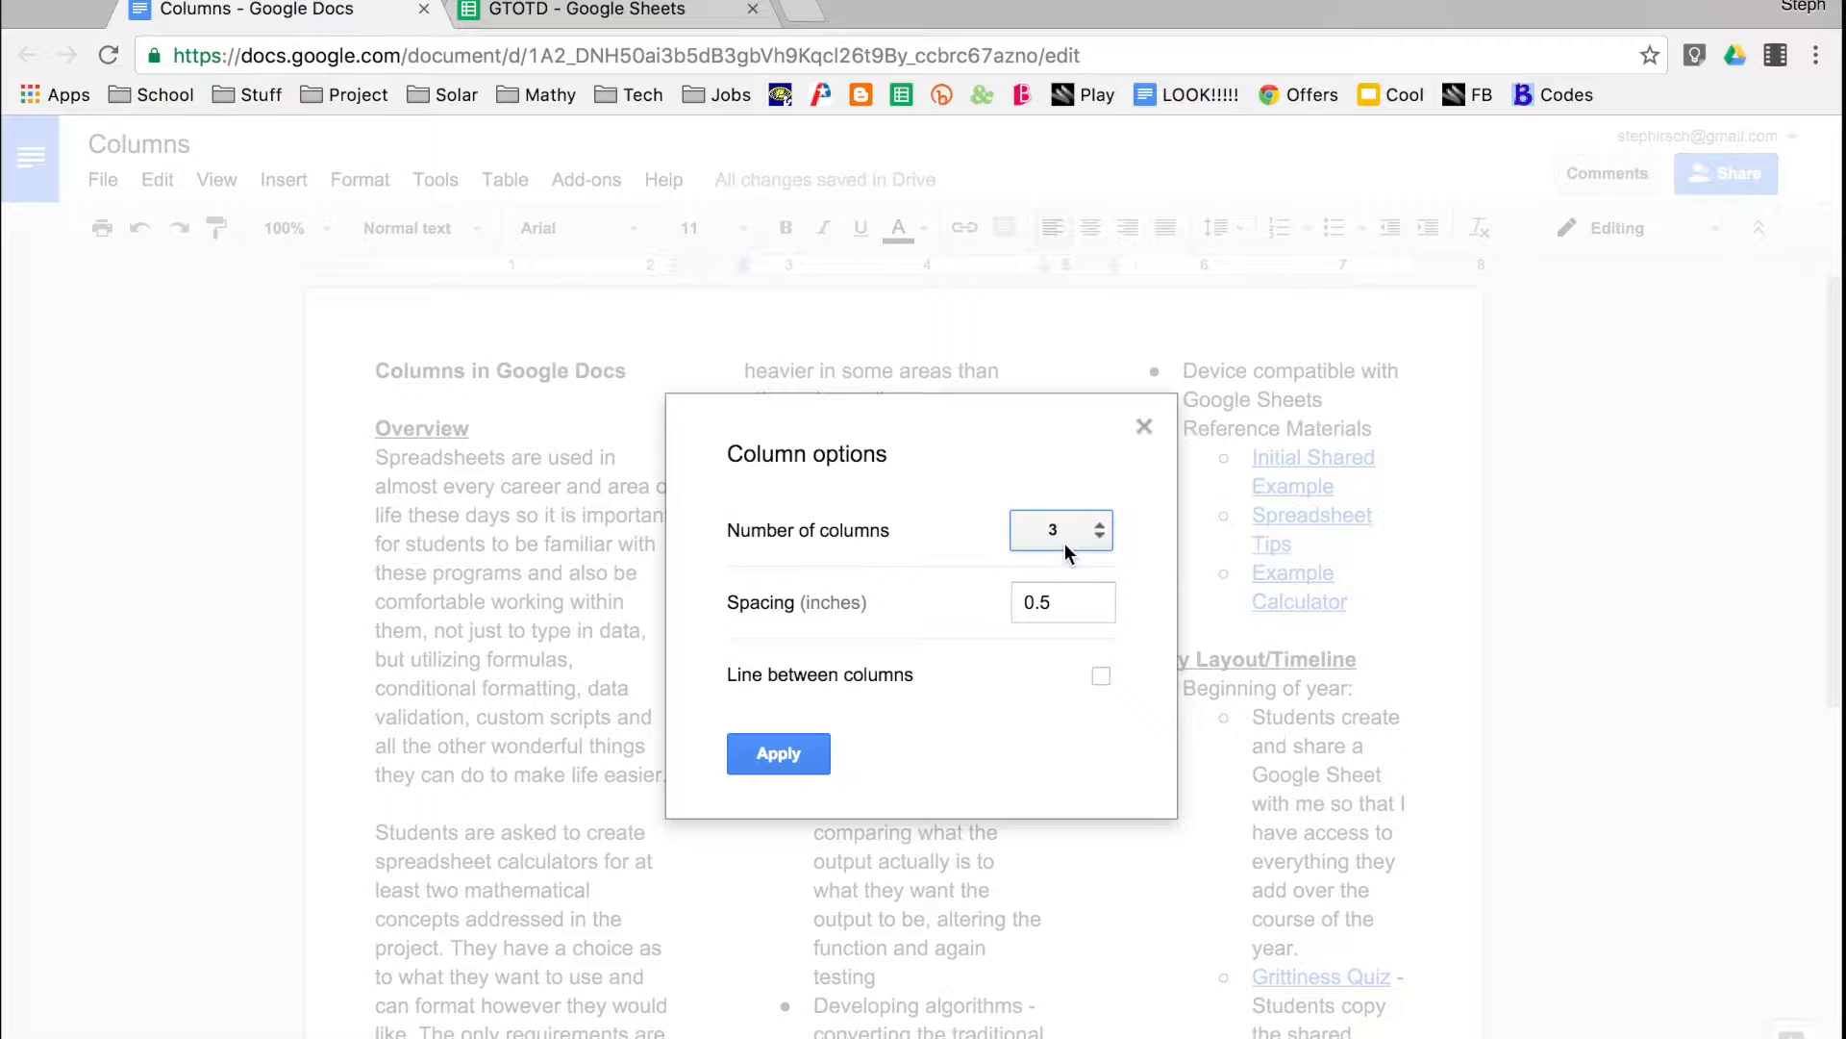
left_click(1058, 610)
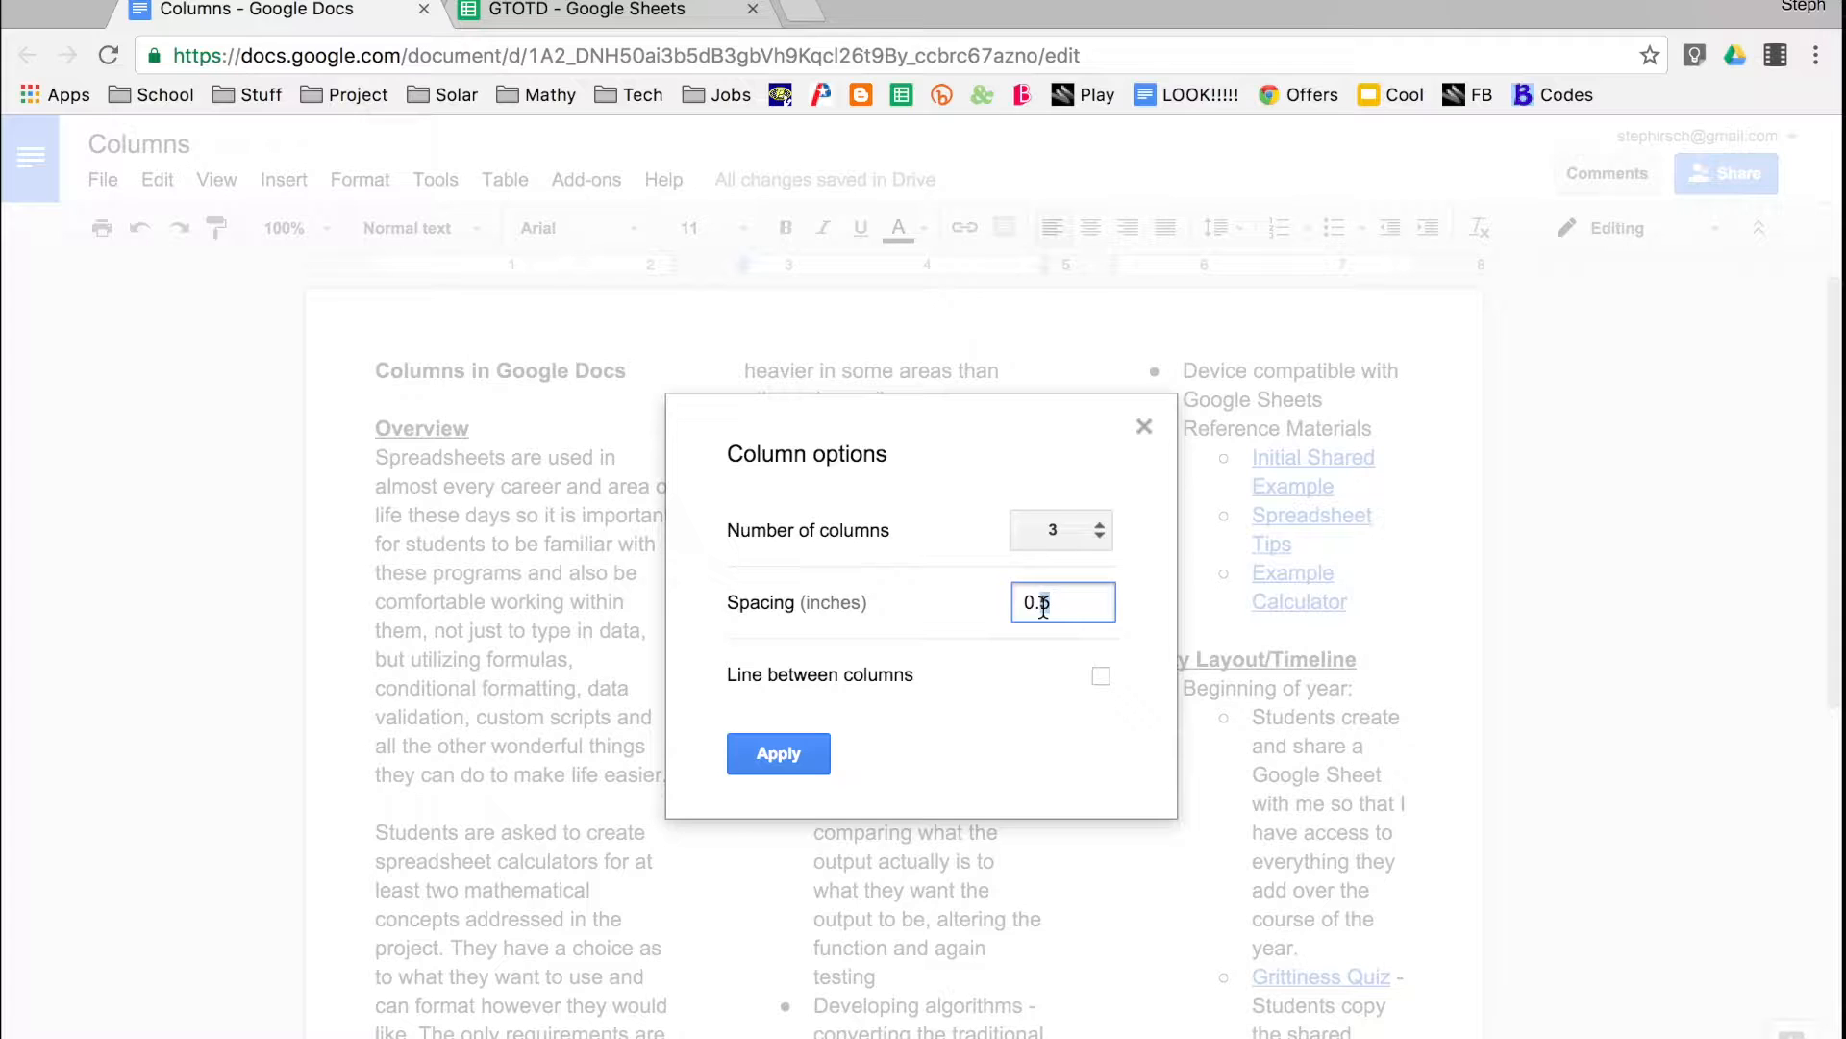
type("3")
left_click(1103, 677)
left_click(782, 766)
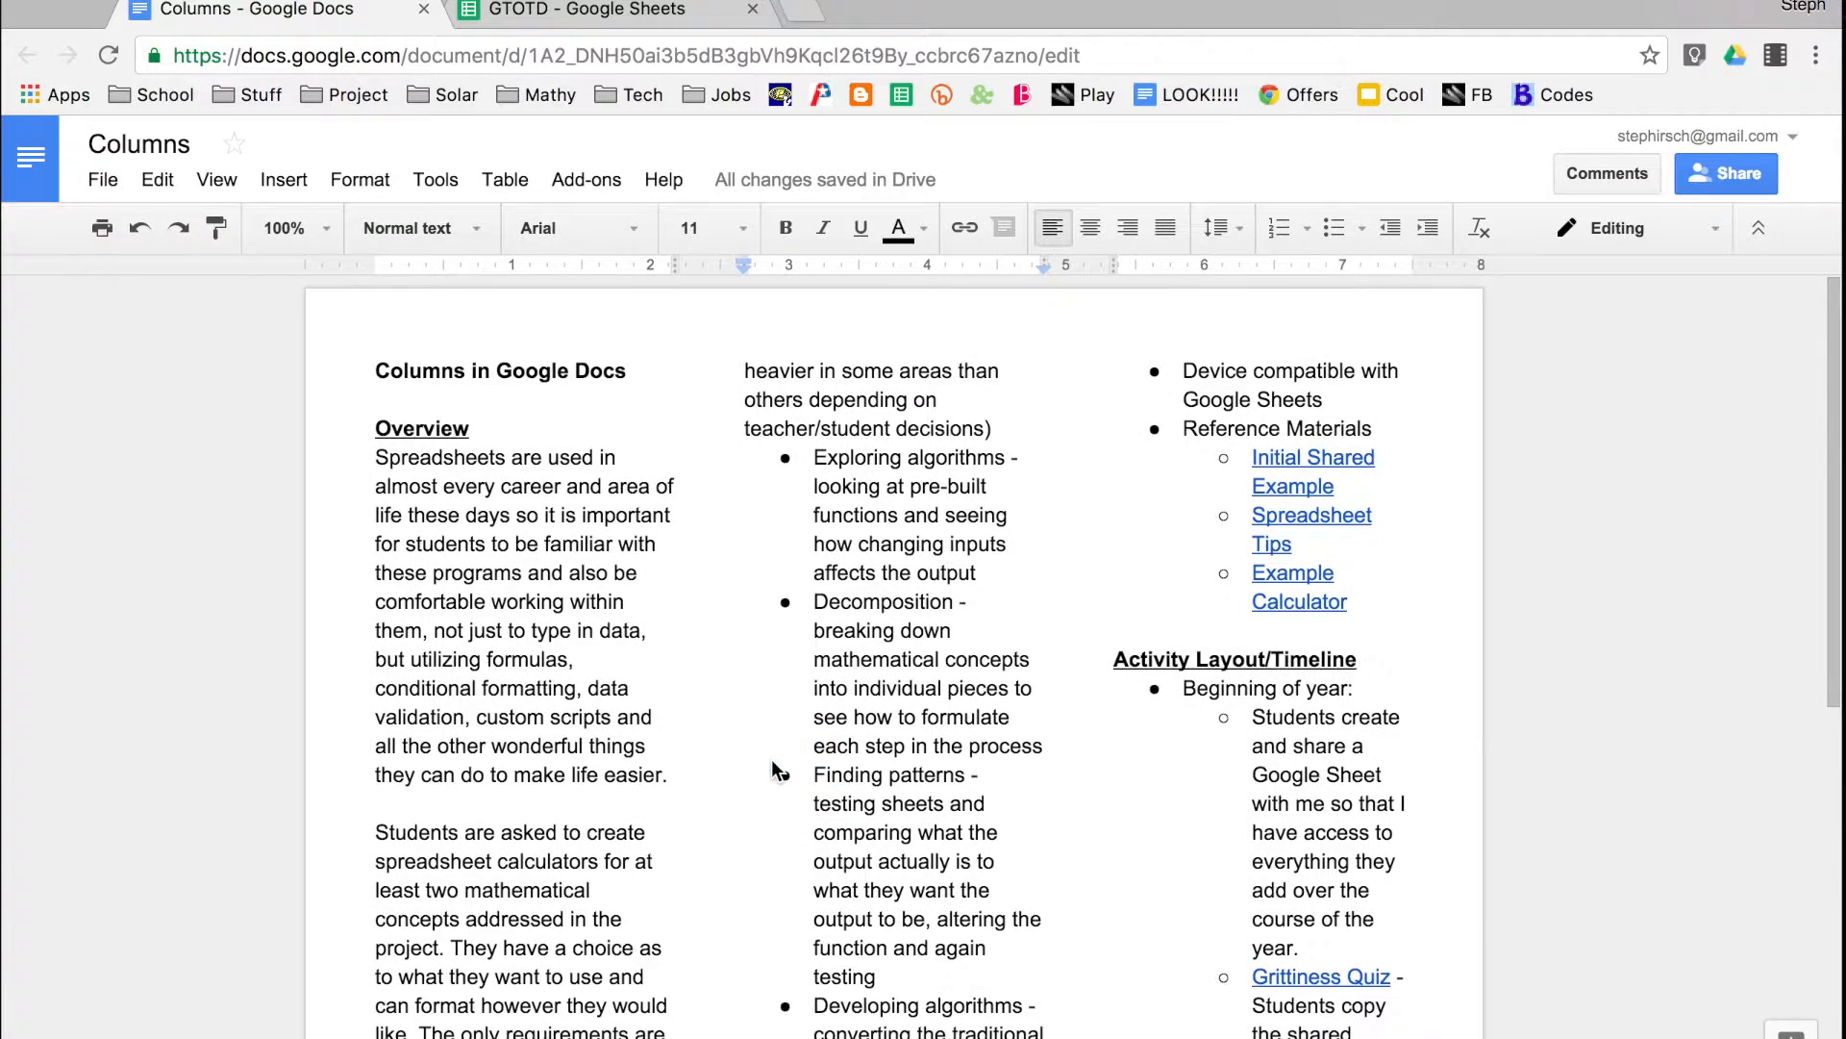
- Examine the three-column layout across the whole page, checking the text flow, column spacing and dividing lines
scroll(878, 687, "down", 3)
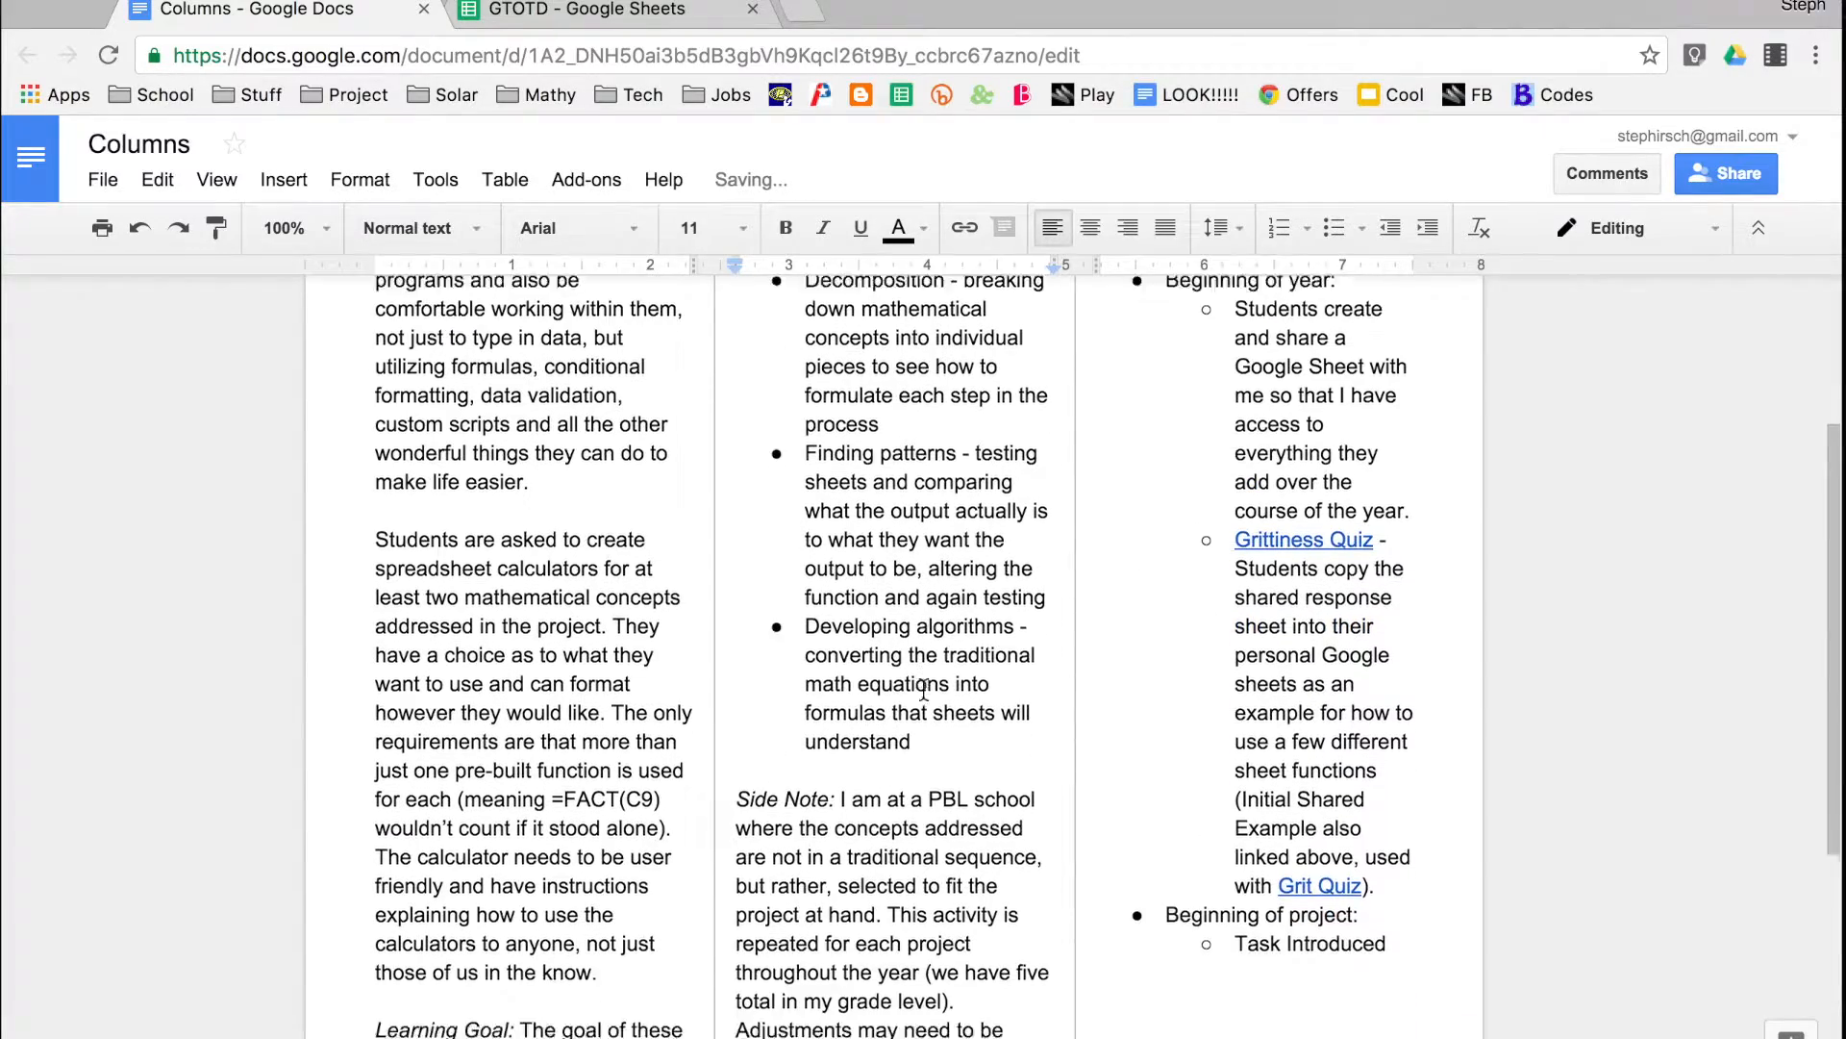
scroll(923, 689, "down", 4)
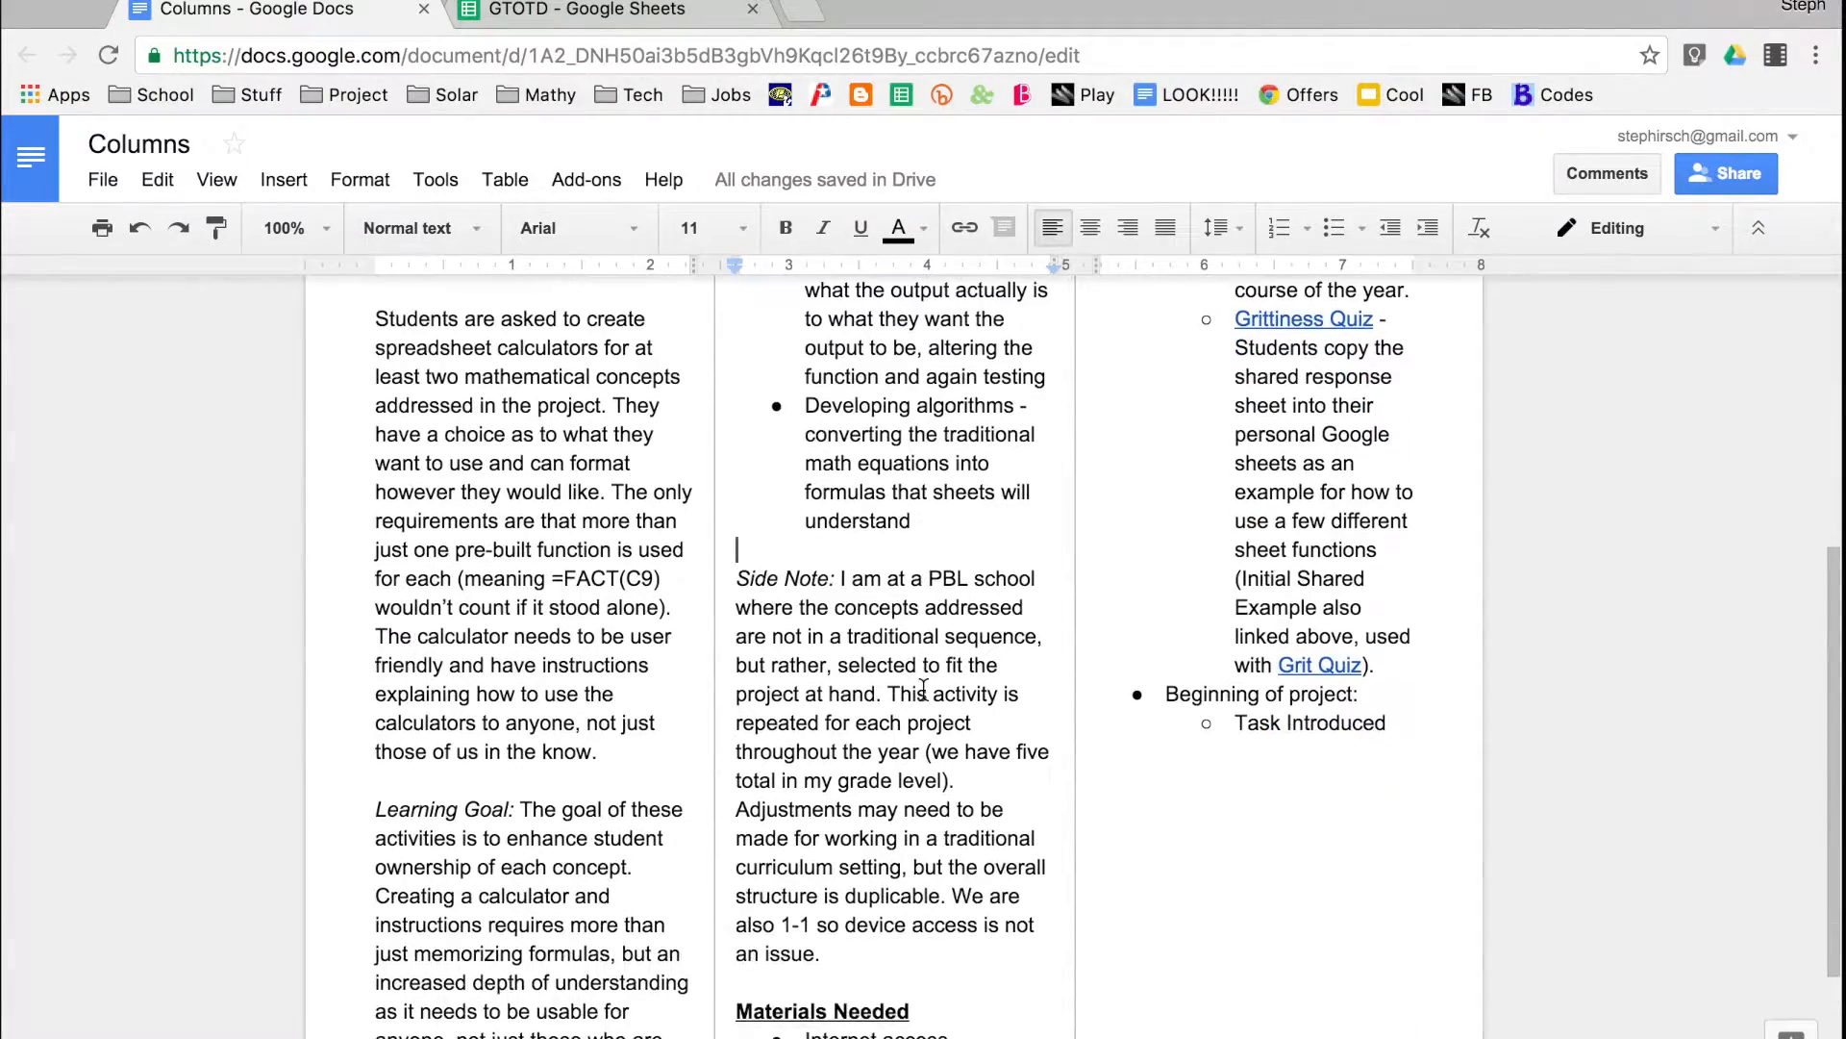
scroll(923, 688, "up", 8)
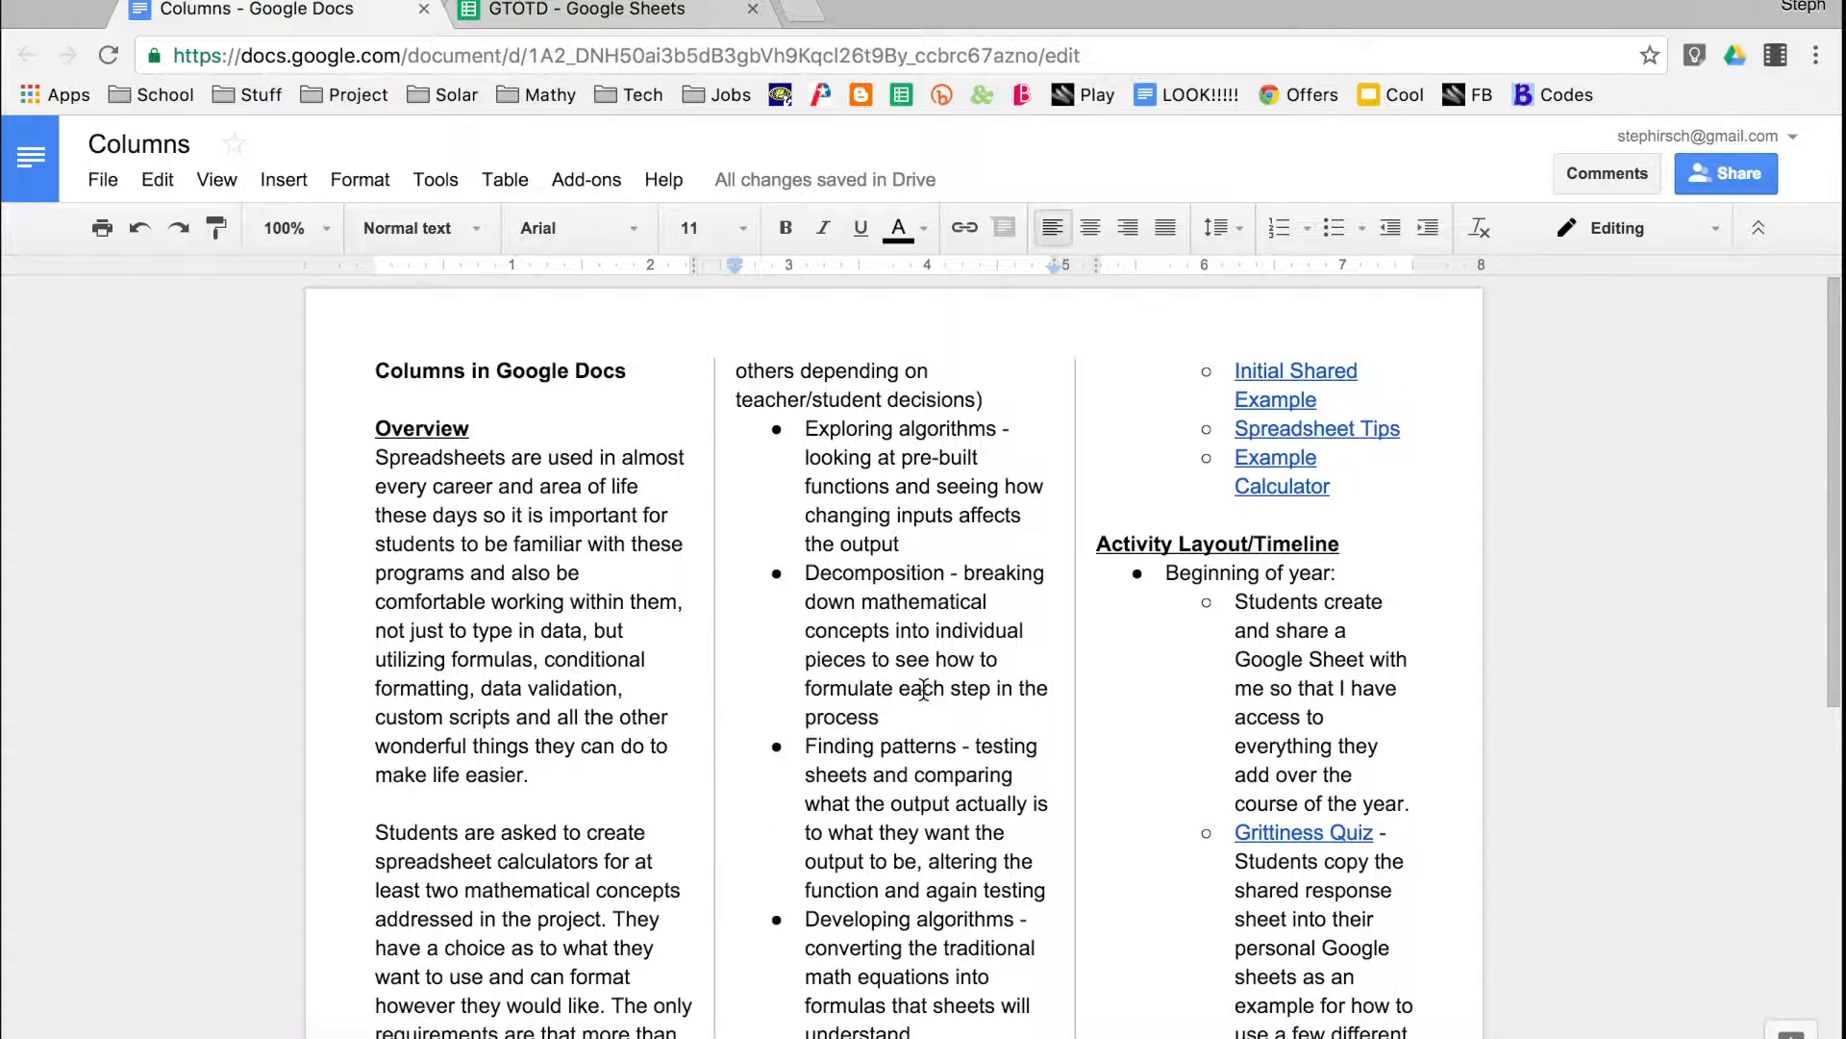
scroll(923, 688, "down", 6)
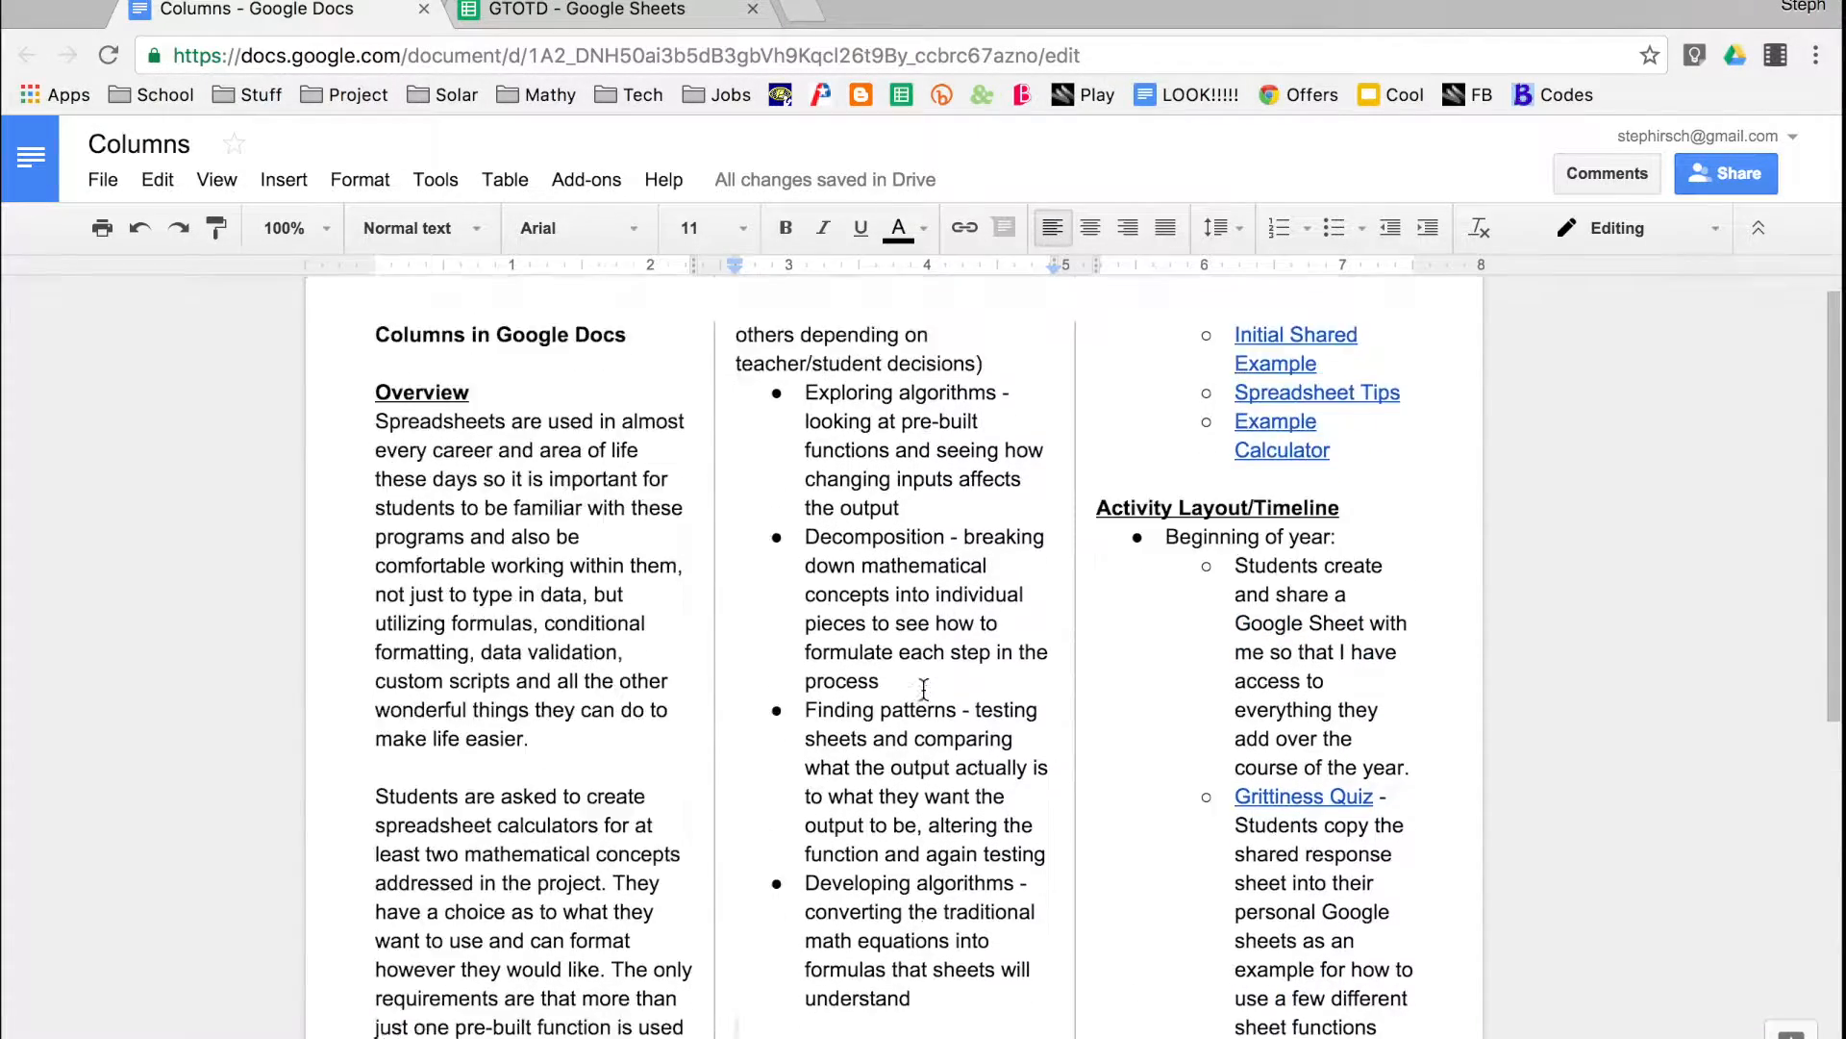
scroll(923, 689, "down", 2)
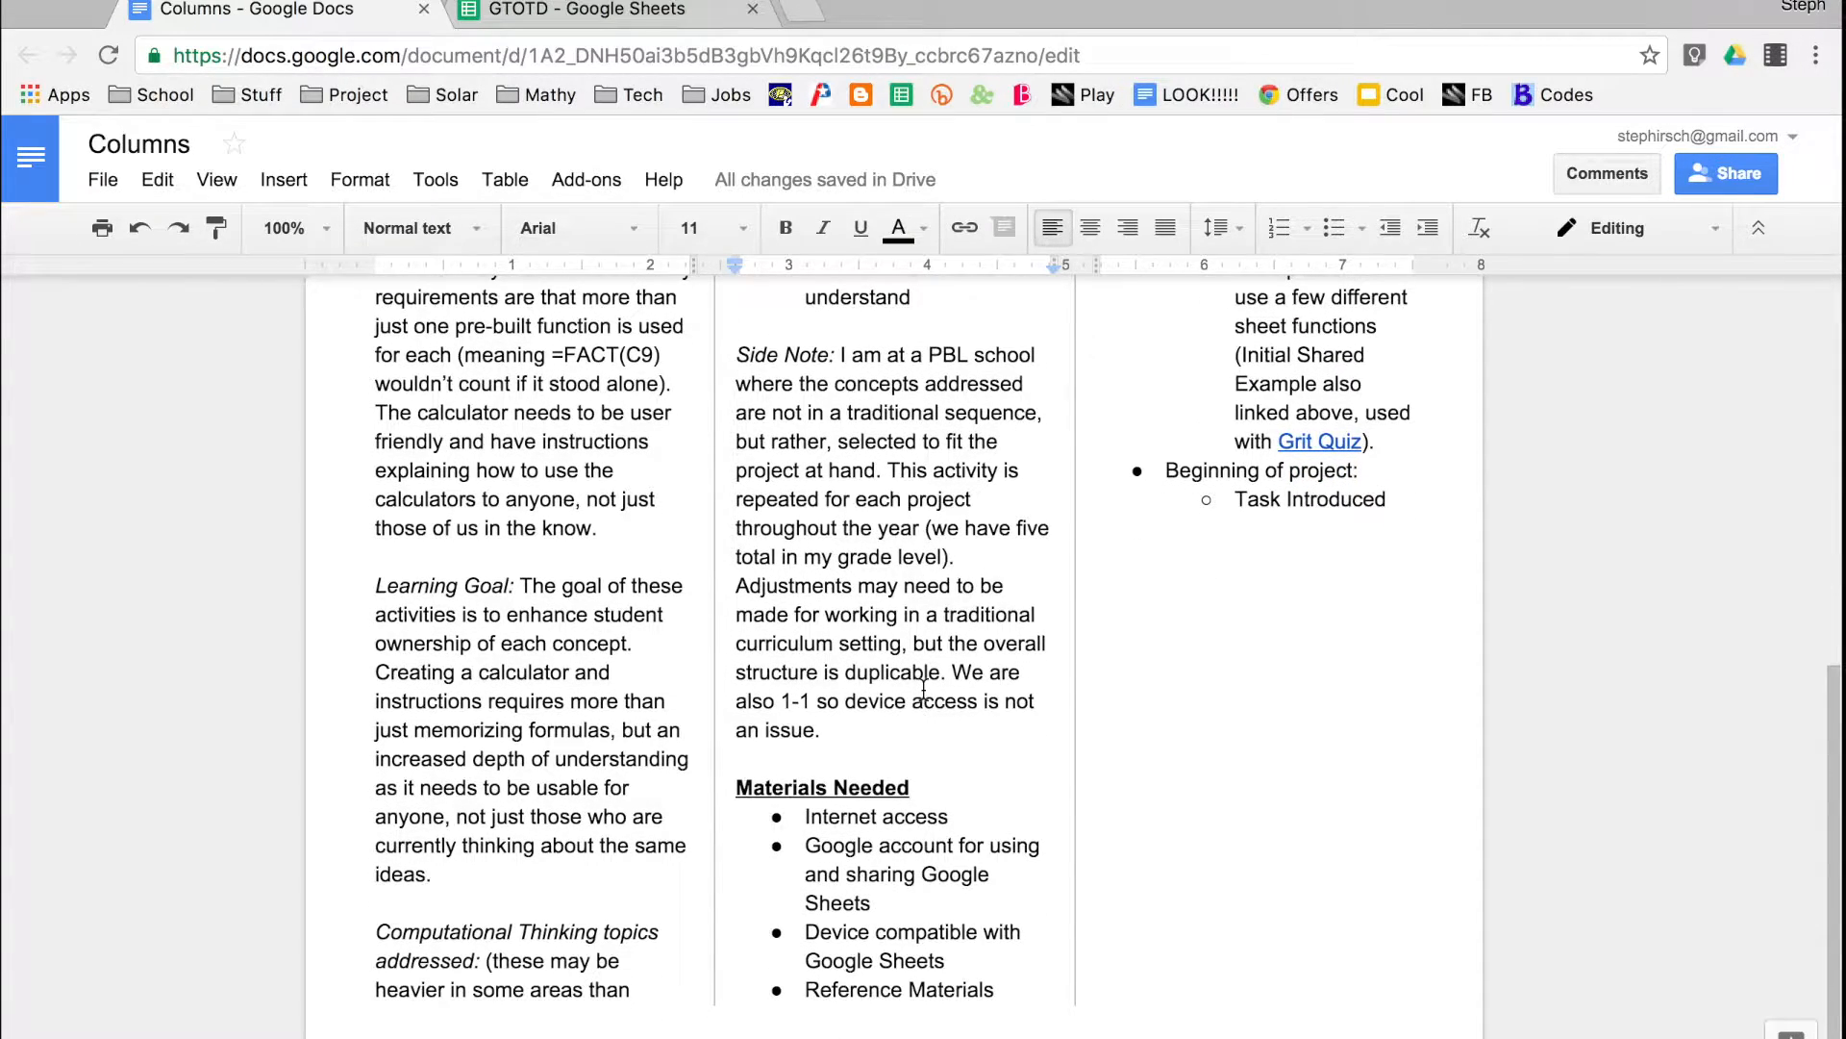
scroll(923, 689, "up", 1)
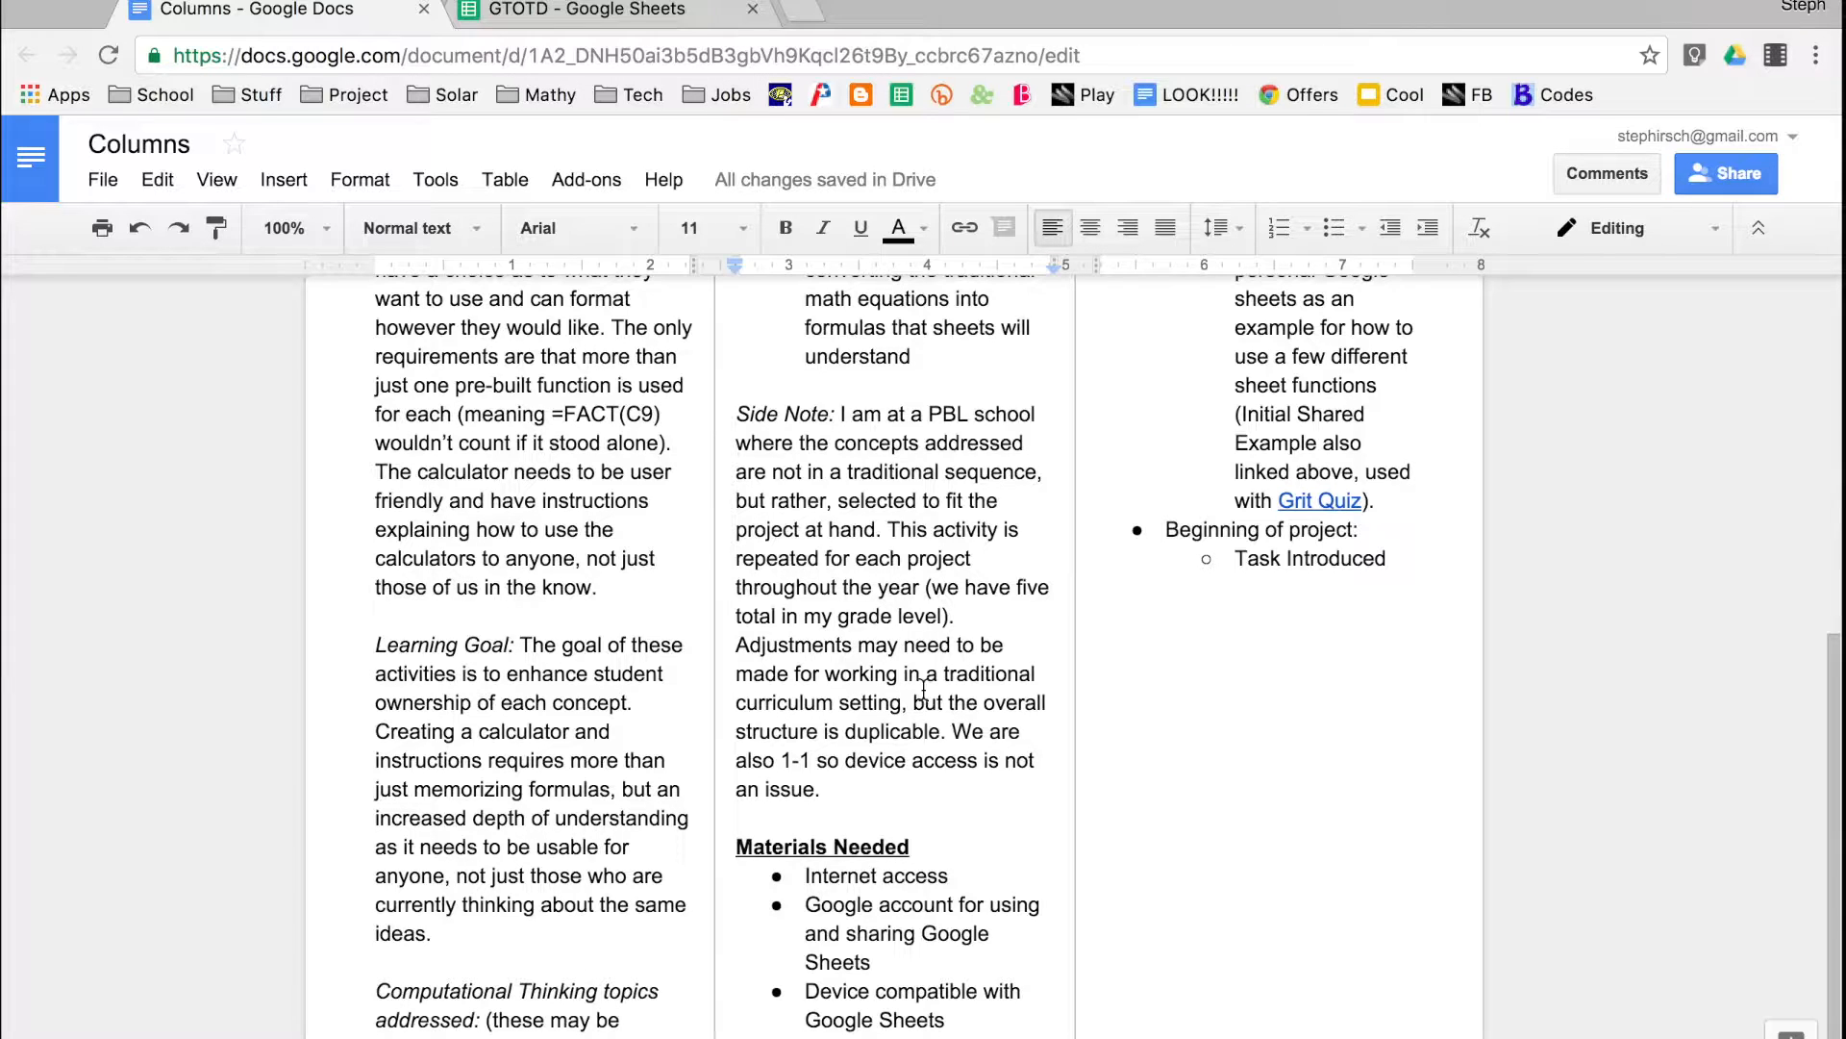
scroll(923, 689, "down", 1)
scroll(923, 688, "up", 4)
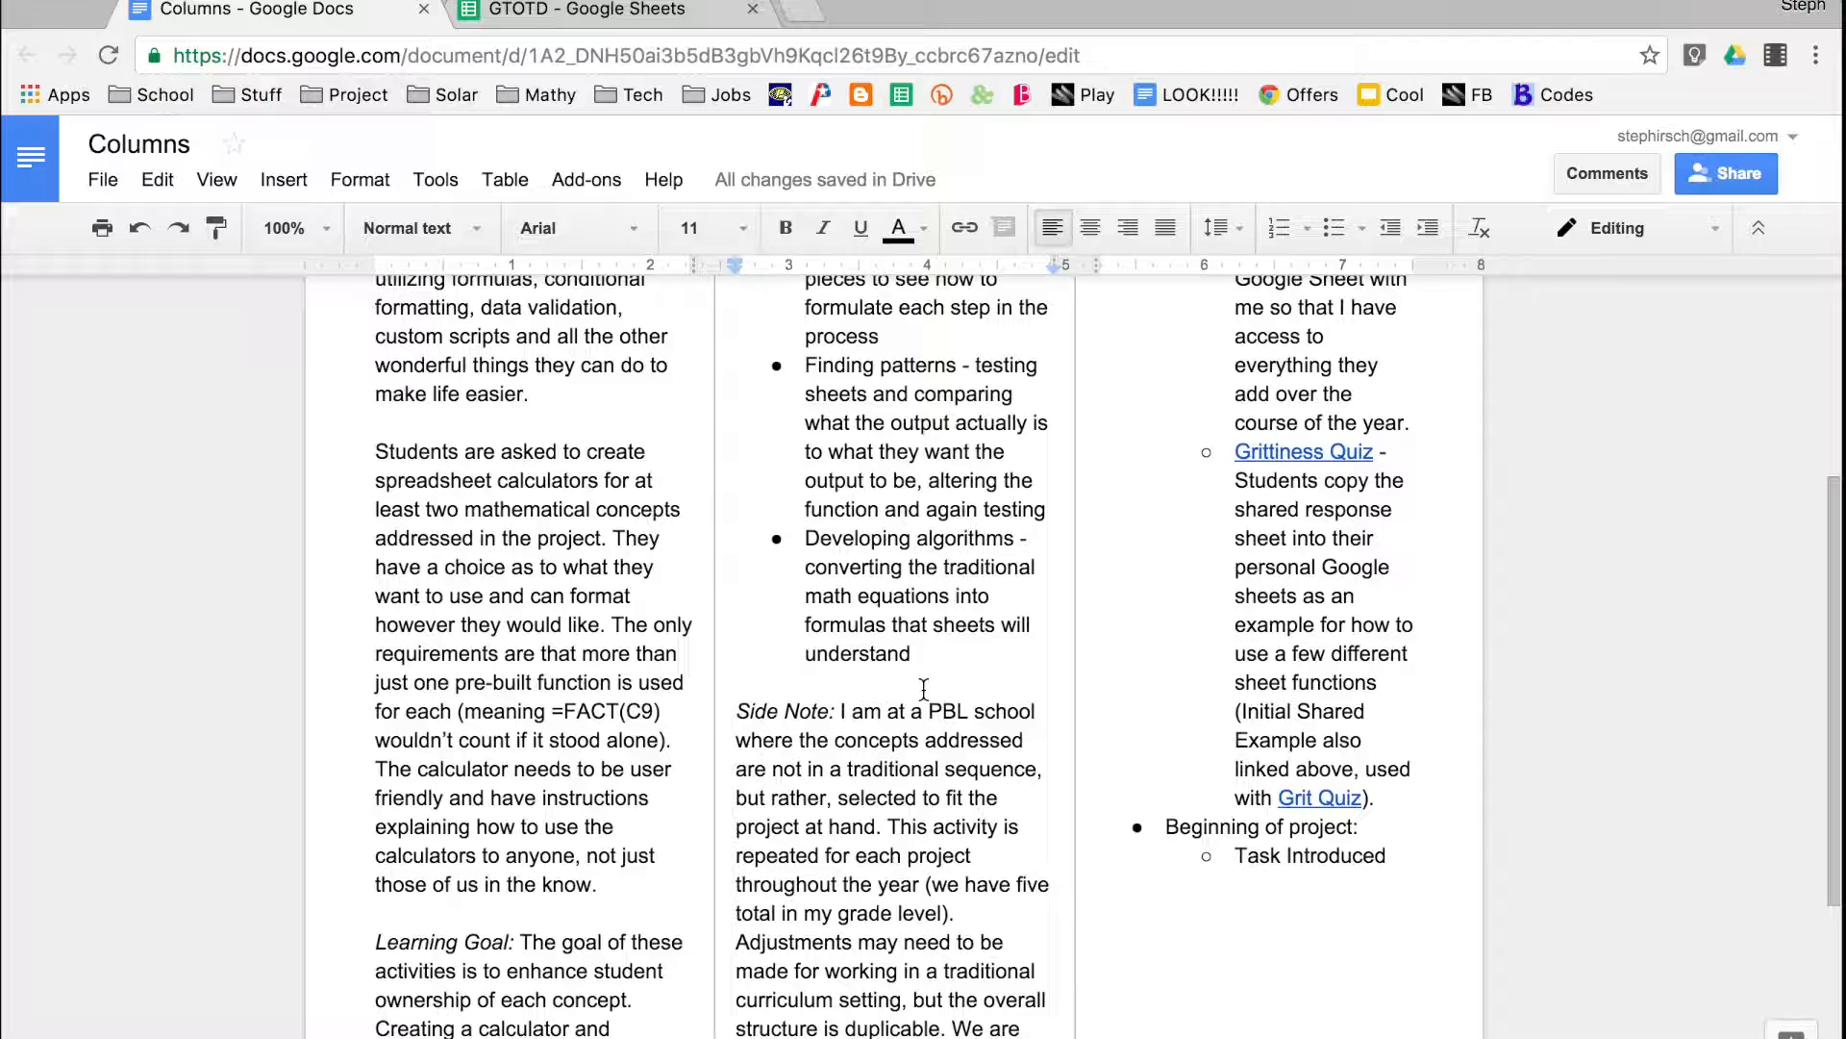
left_click(923, 688)
scroll(923, 690, "up", 3)
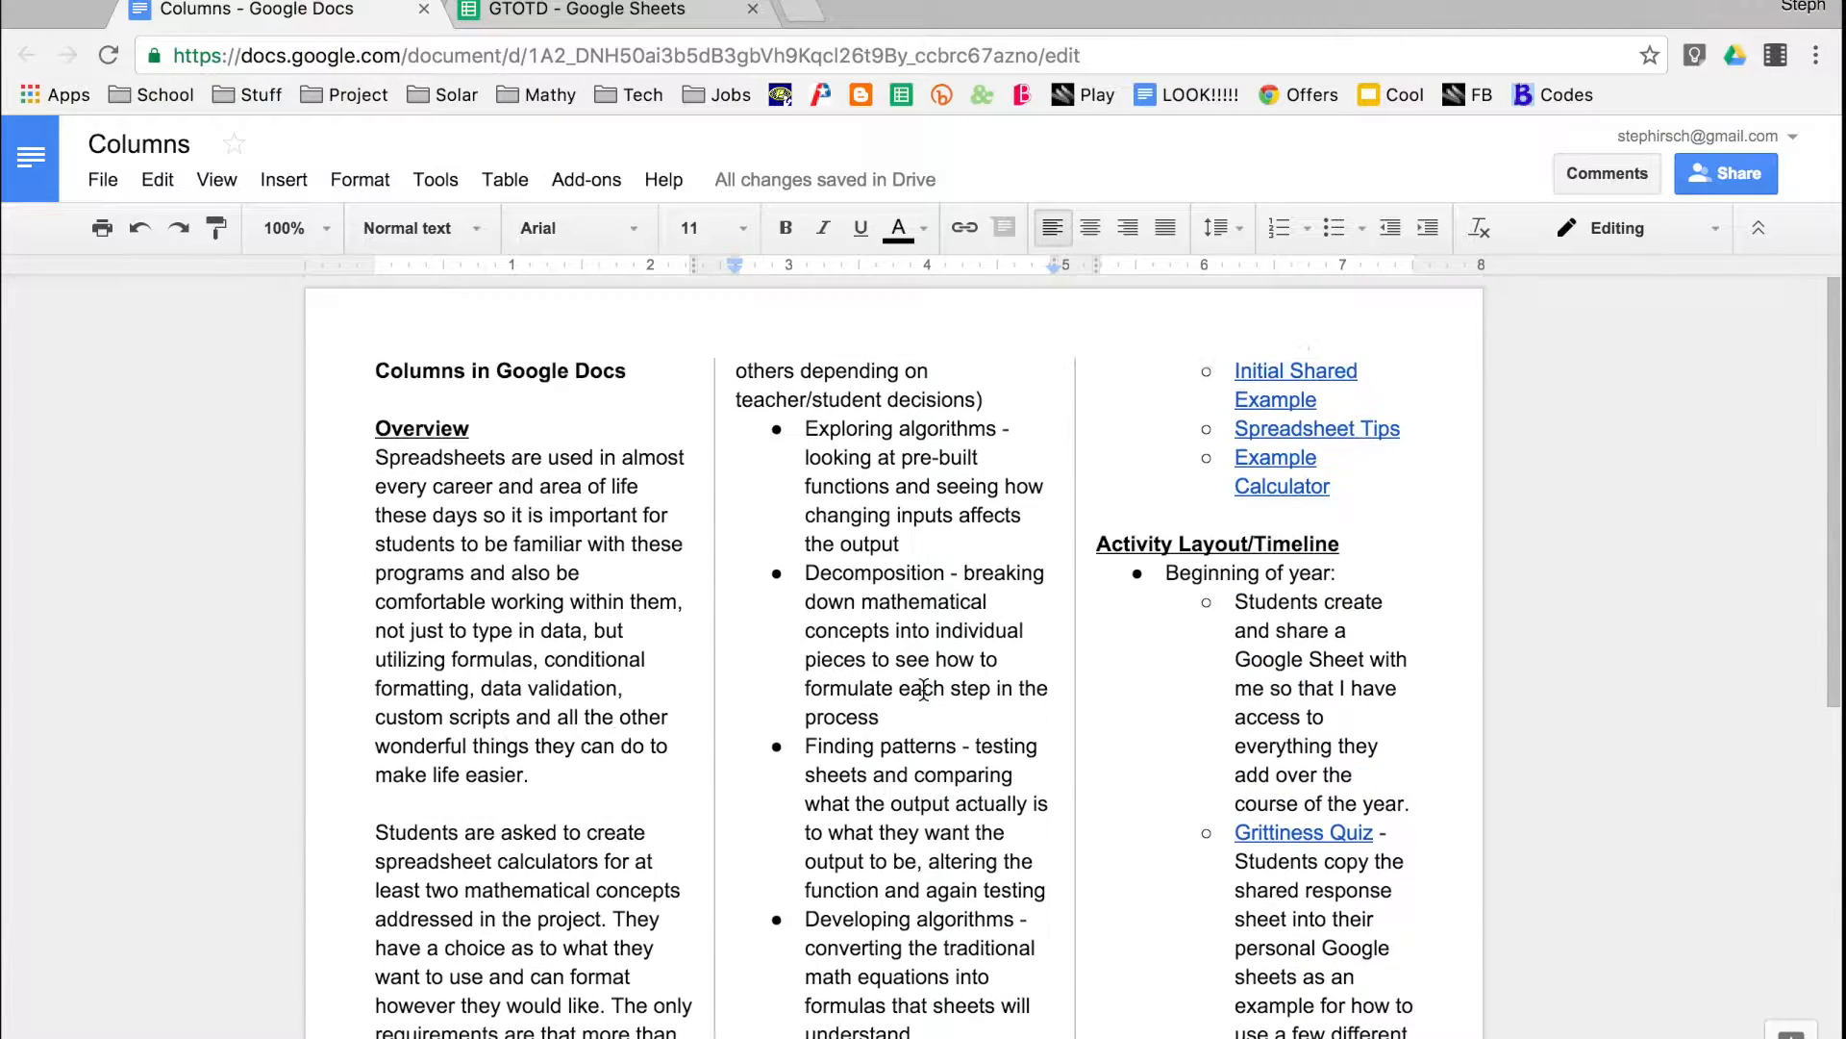